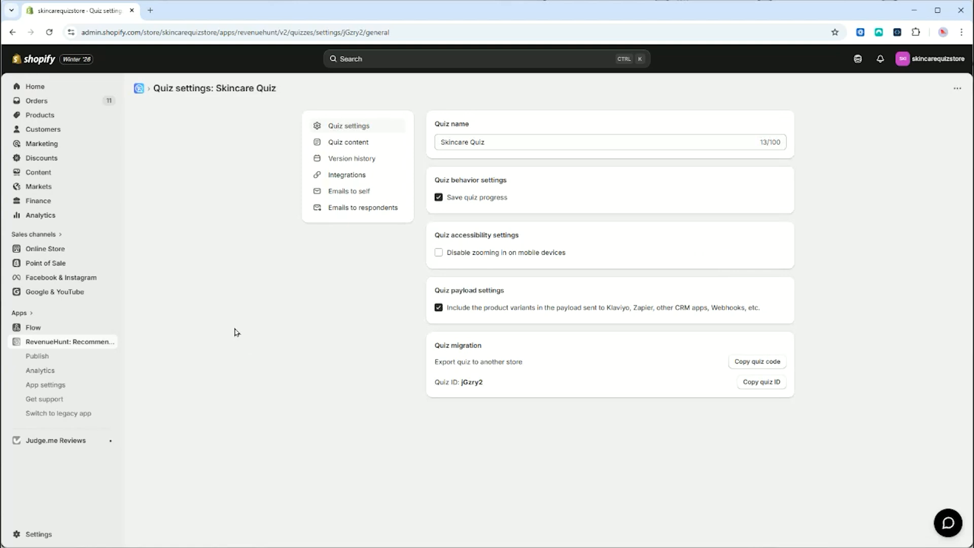
Step: Open the Skincare Quiz's integrations and start connecting the HubSpot card
click(317, 175)
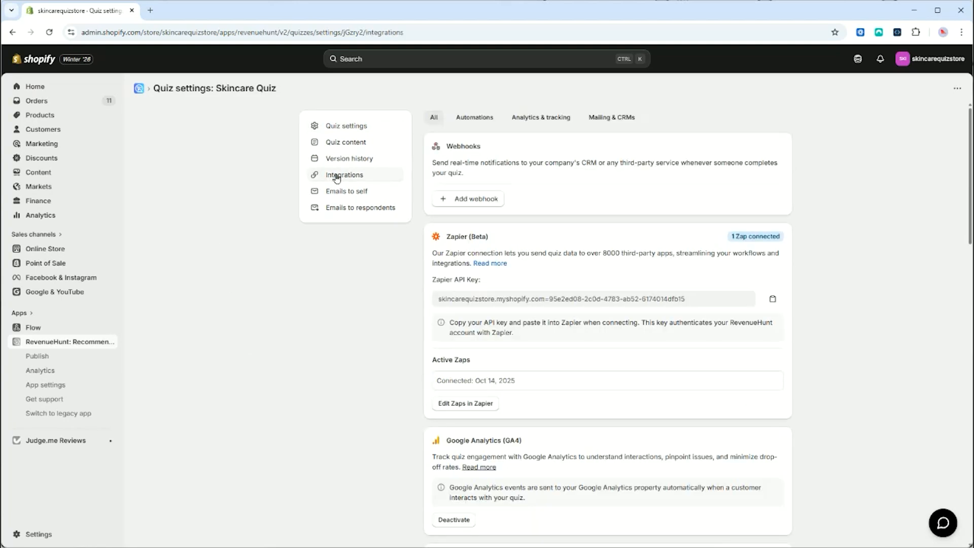
scroll(847, 195, down, 10)
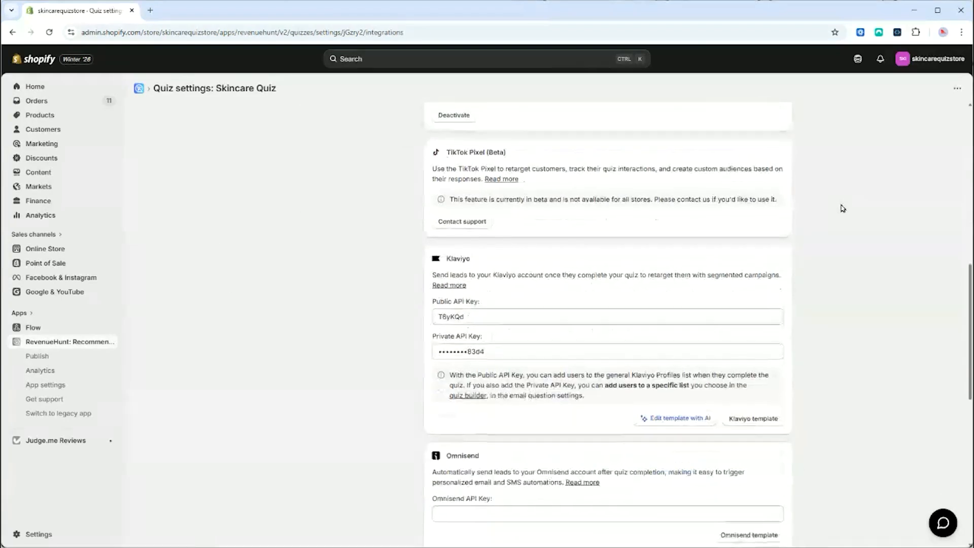
scroll(843, 208, down, 3)
scroll(323, 205, up, 1)
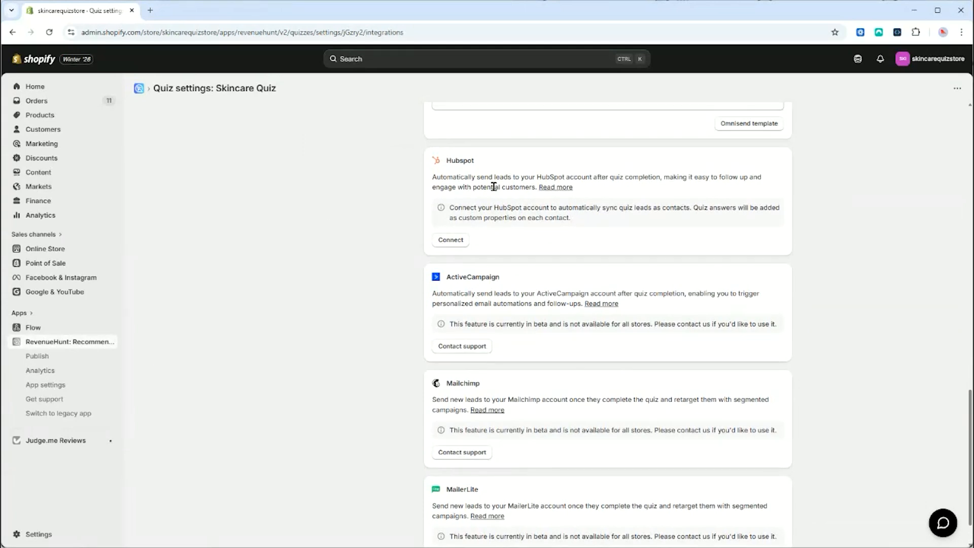
click(455, 243)
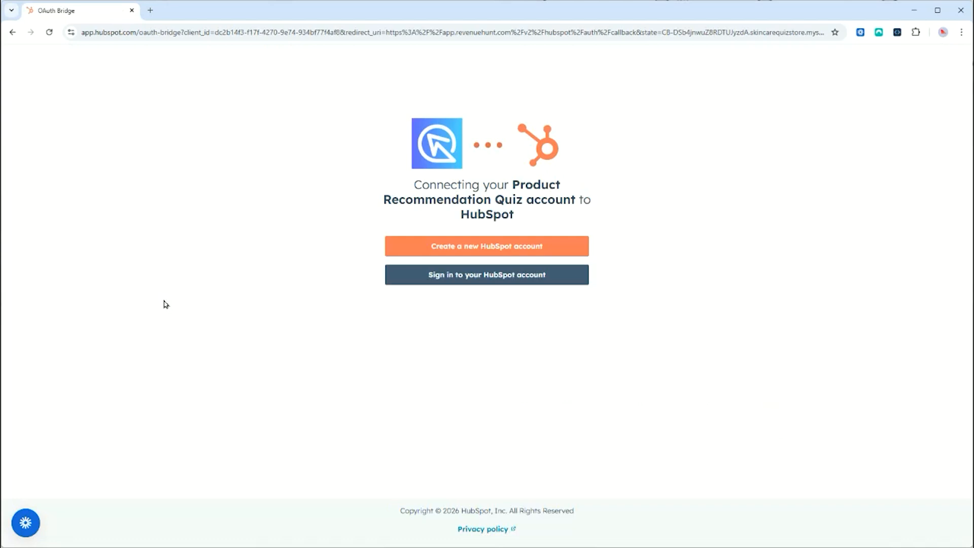
Step: Sign in to HubSpot with the saved password and the emailed verification code
click(513, 278)
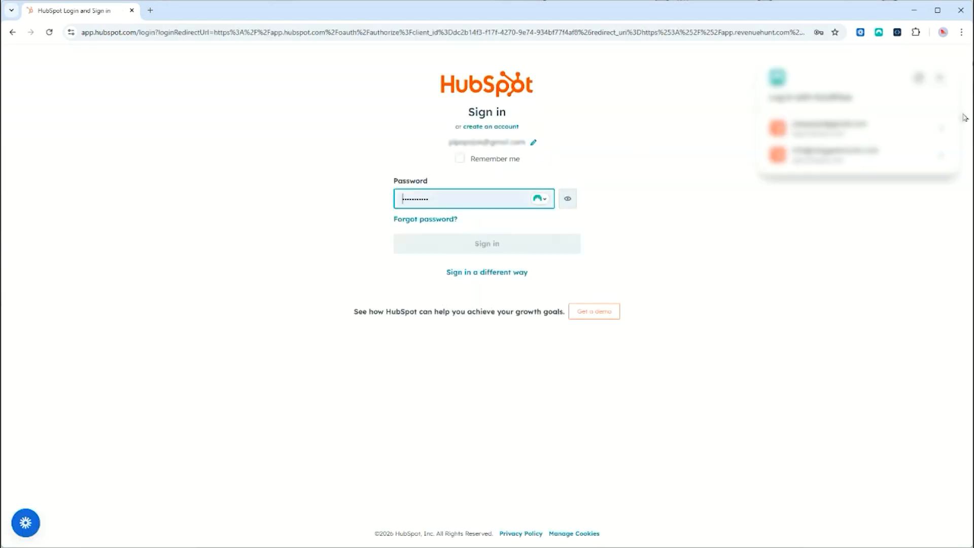
click(869, 127)
click(473, 248)
click(403, 305)
key(ctrl+v)
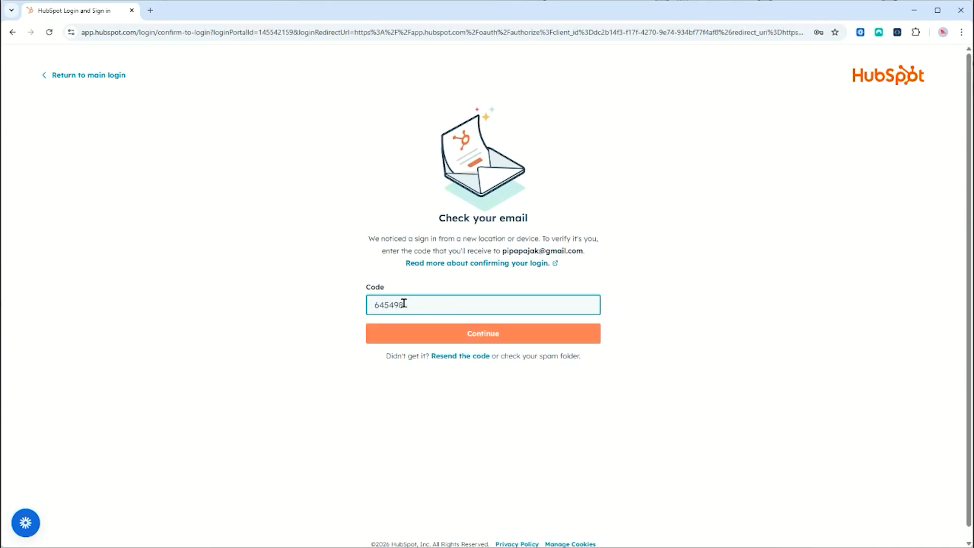
key(Return)
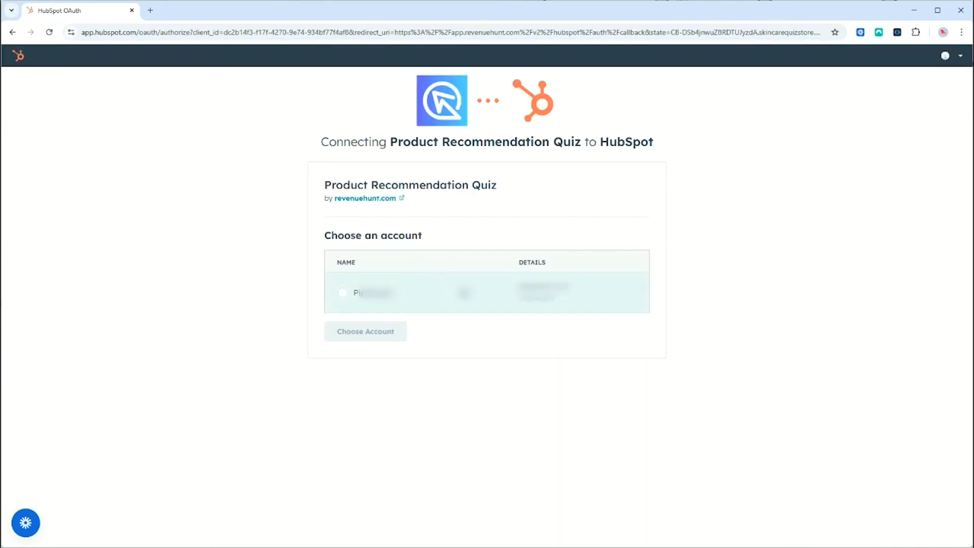
Step: Choose the HubSpot account, accept the app terms, and connect Product Recommendation Quiz
click(342, 293)
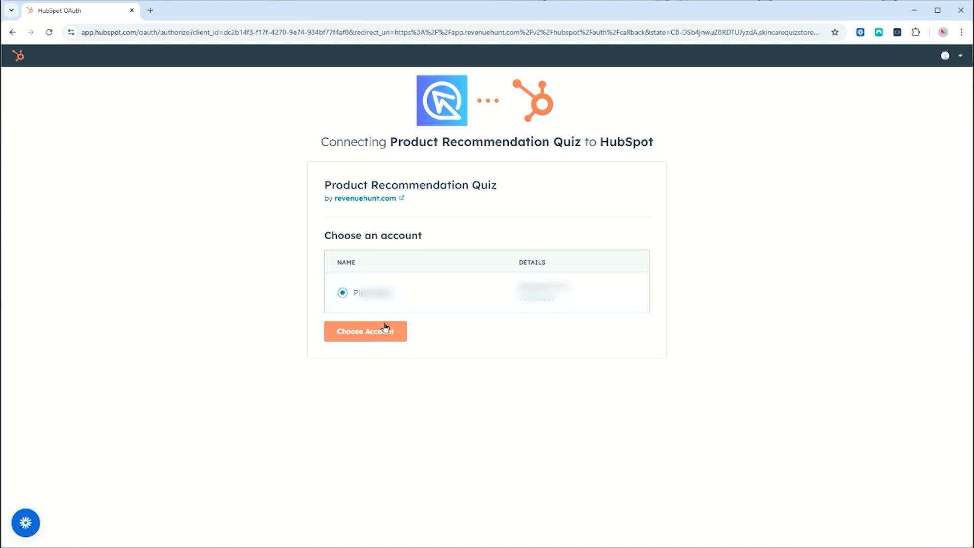
click(388, 338)
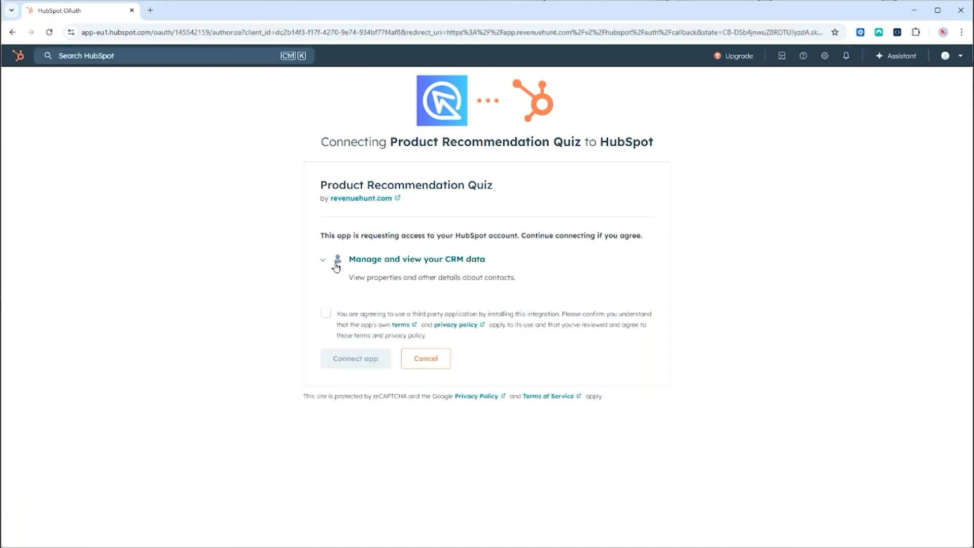
click(327, 322)
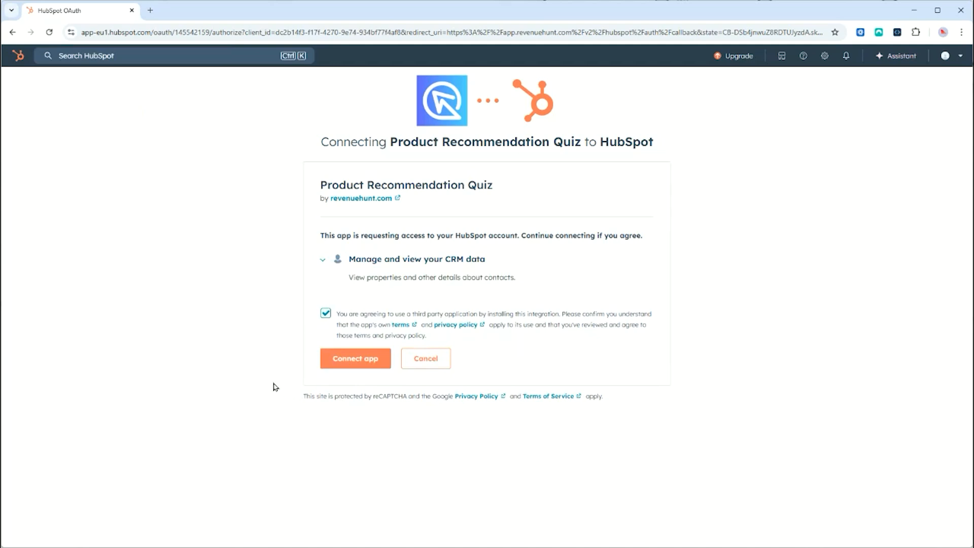
click(352, 364)
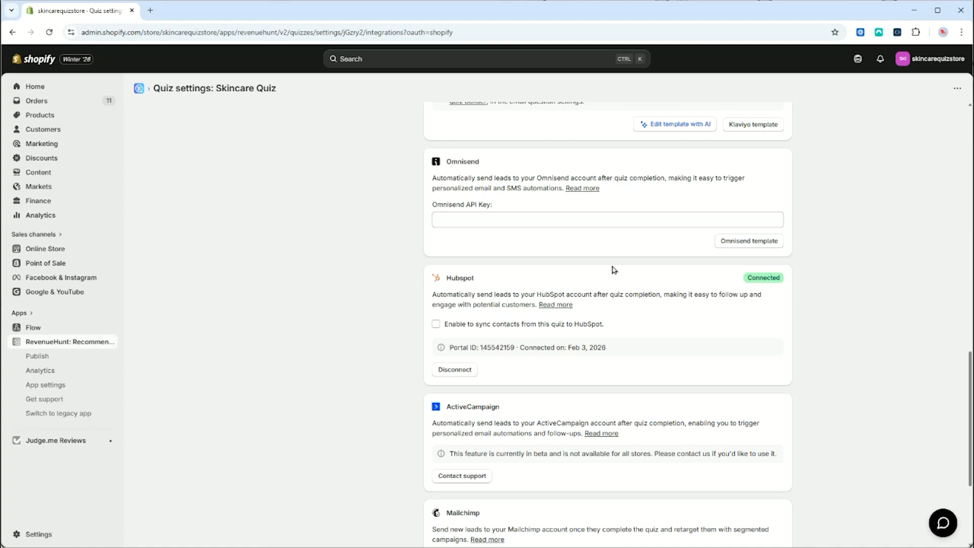
Step: Enable syncing Skincare Quiz contacts to HubSpot and save the quiz settings
click(436, 325)
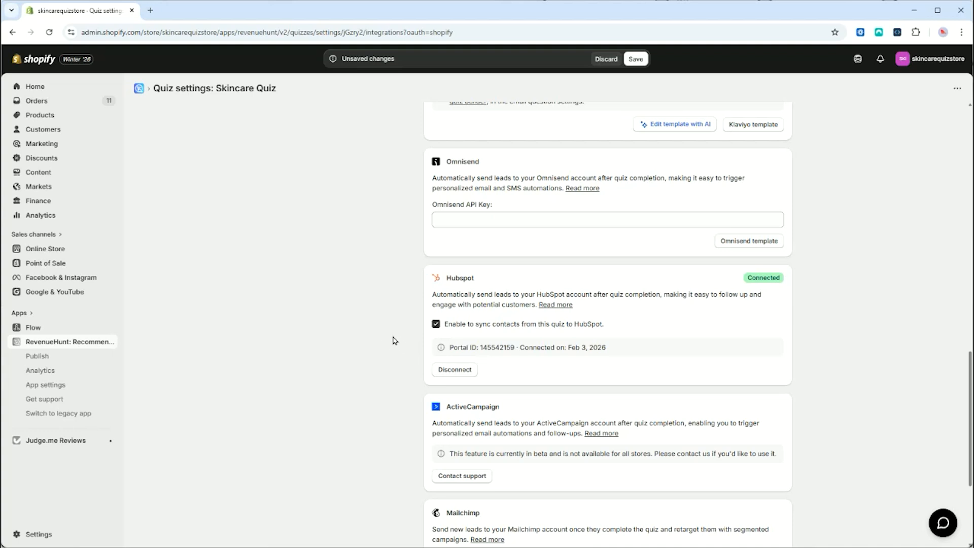
click(635, 59)
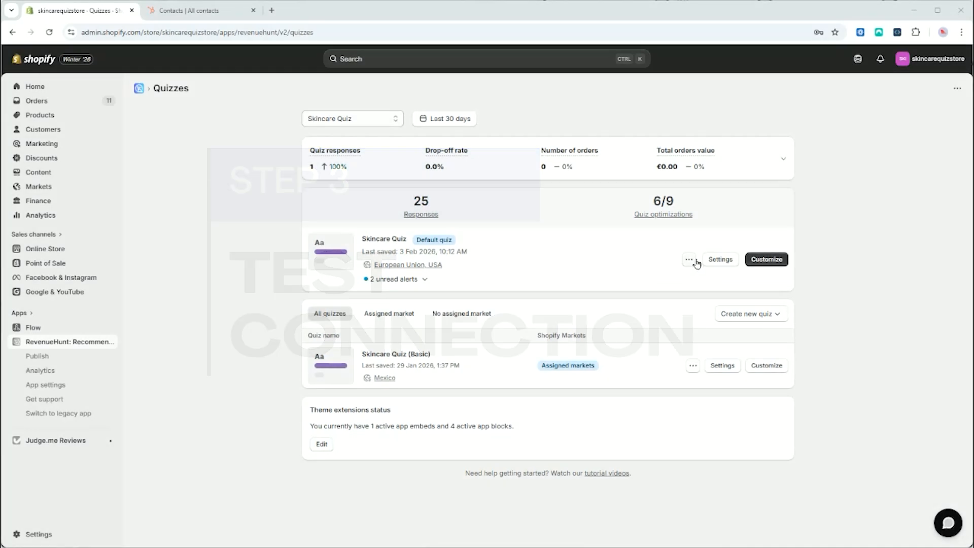
Step: Preview the Skincare Quiz, answering with a test first name, dry skin, tight/flaky concern and Rose allergy
click(690, 259)
click(701, 291)
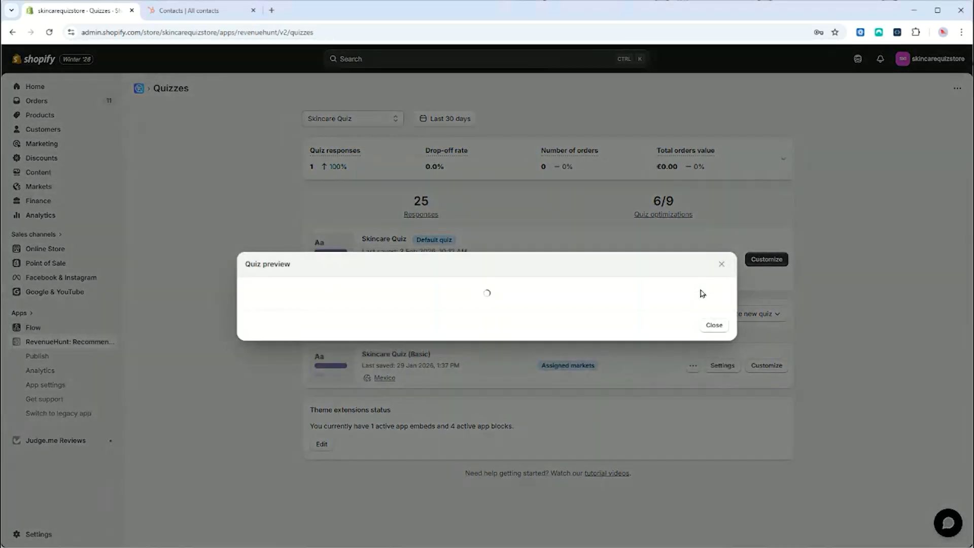
scroll(517, 296, down, 5)
click(393, 289)
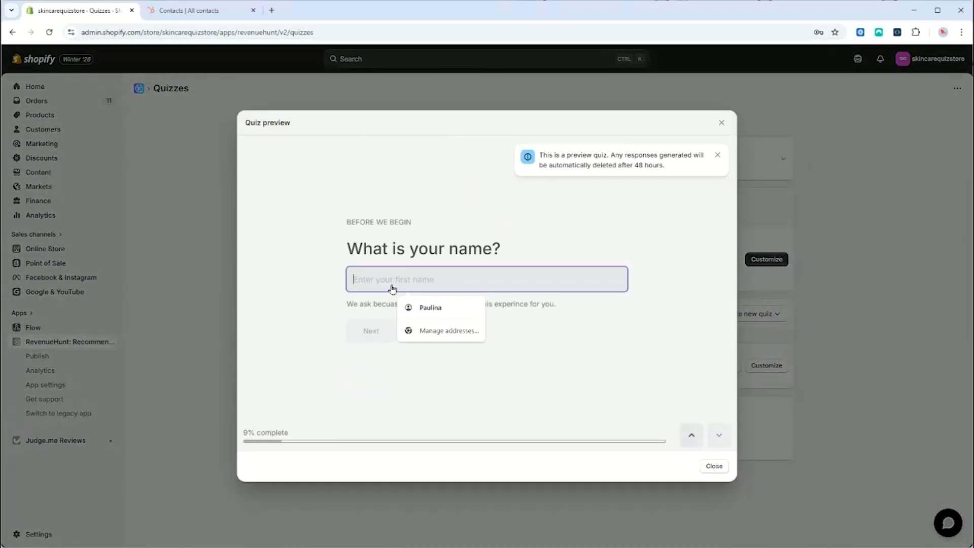
text(Sarah)
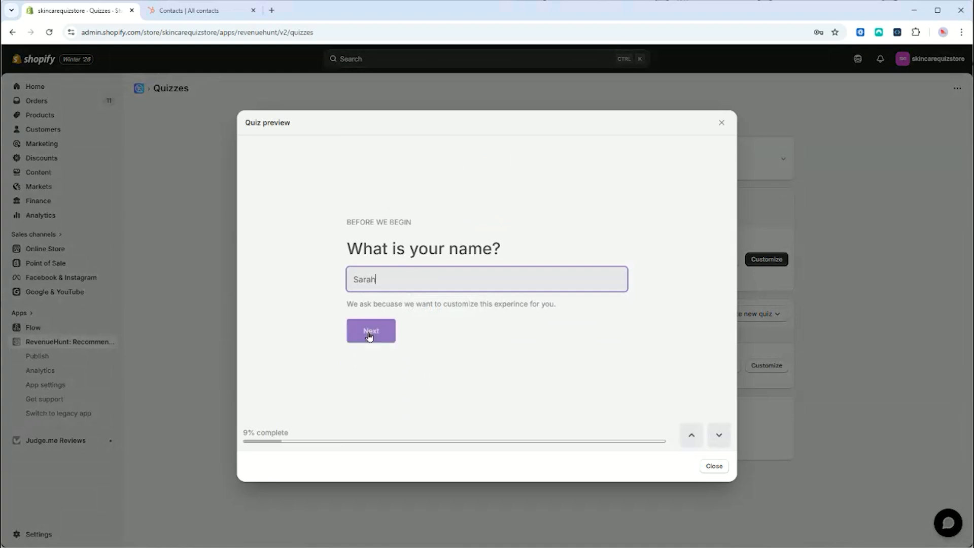
click(371, 333)
click(422, 349)
click(298, 367)
click(431, 311)
scroll(432, 331, down, 3)
click(369, 380)
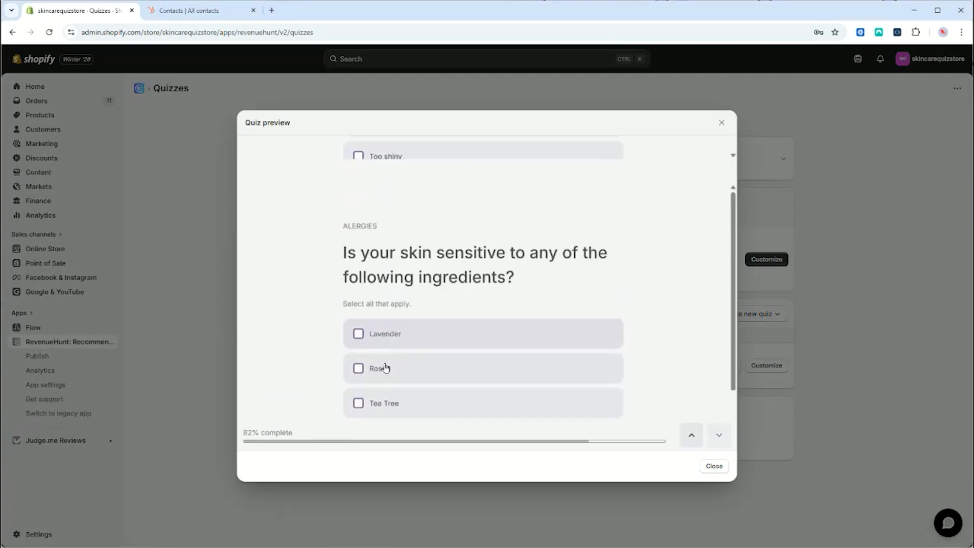
click(386, 322)
scroll(385, 335, down, 3)
click(365, 382)
Step: Enter a test e-mail address, agree to marketing emails, finish the quiz and close the preview
click(425, 280)
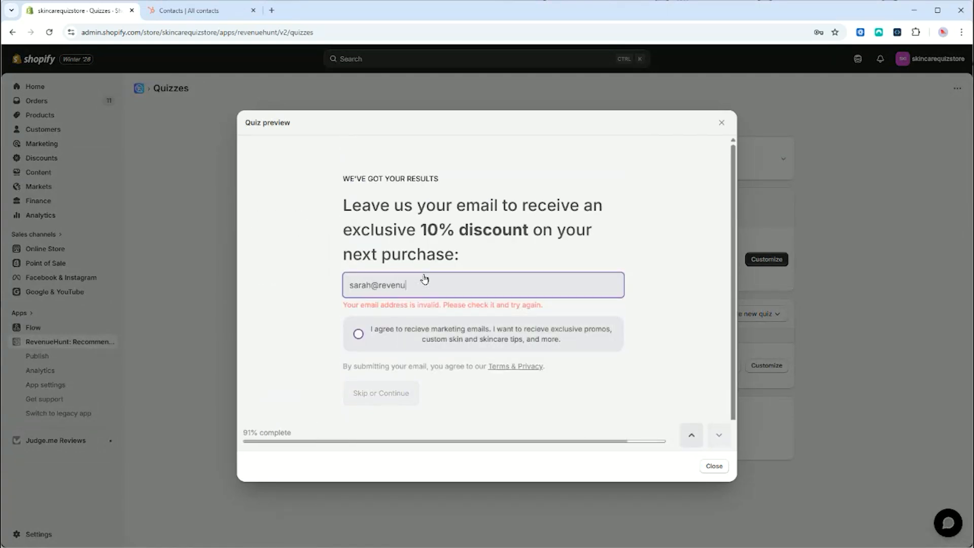
key(ctrl+a)
click(358, 324)
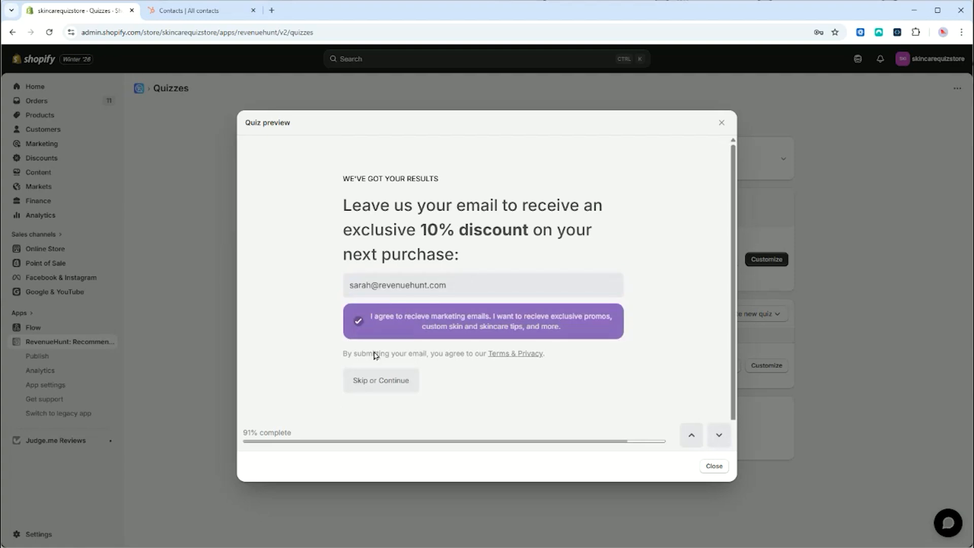
click(375, 383)
scroll(419, 267, down, 12)
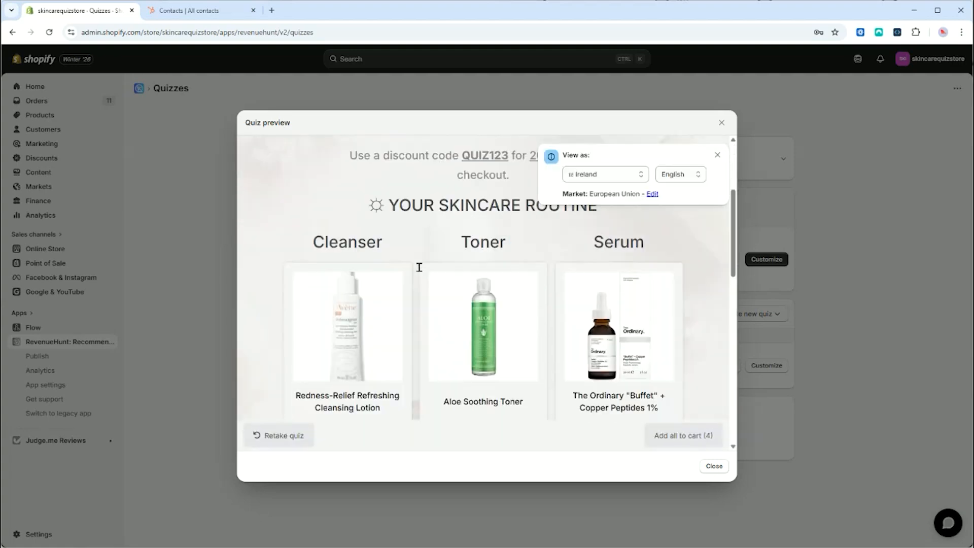
scroll(483, 269, up, 10)
click(722, 122)
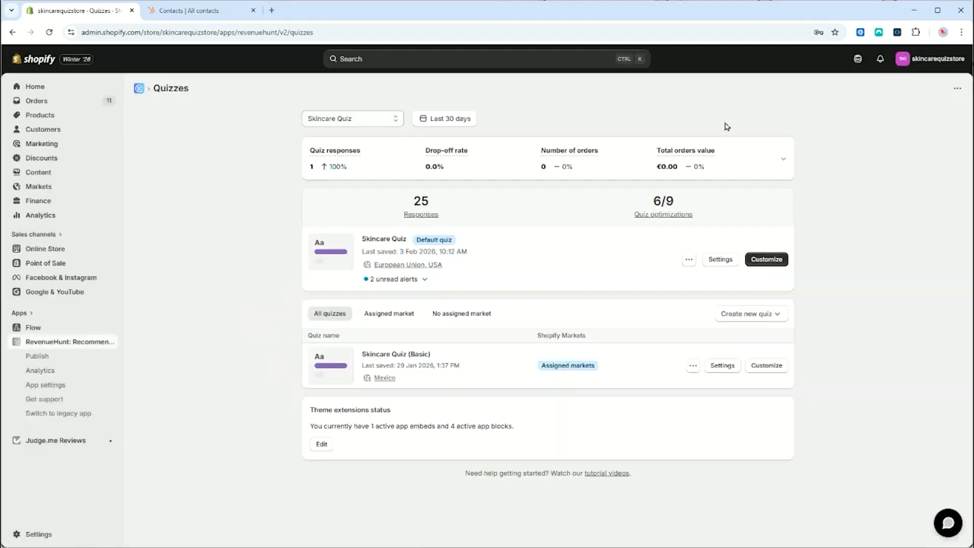
Step: Open the Skincare Quiz's responses and view the test response's analysis
click(690, 259)
click(720, 355)
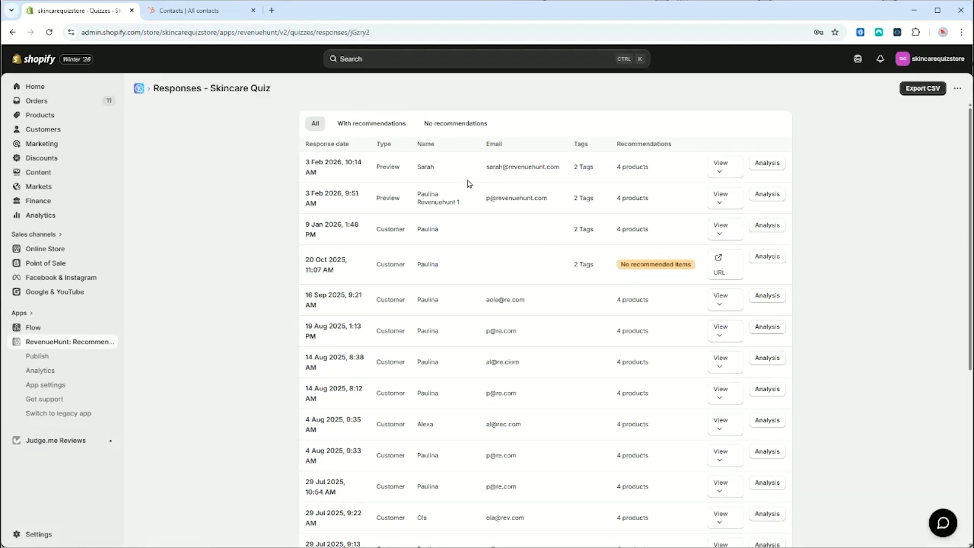
click(771, 164)
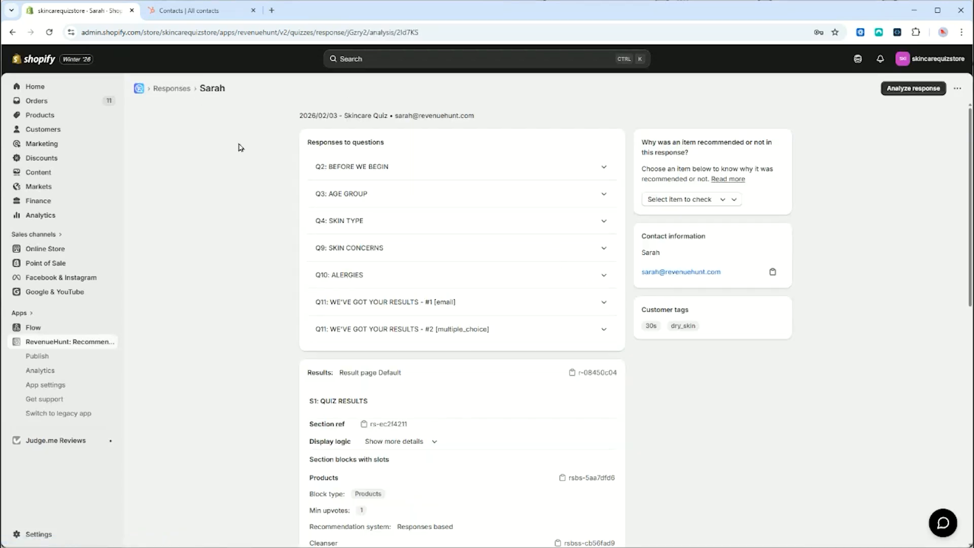
Step: Search HubSpot's All contacts list for the quiz taker's e-mail and open her record
click(197, 11)
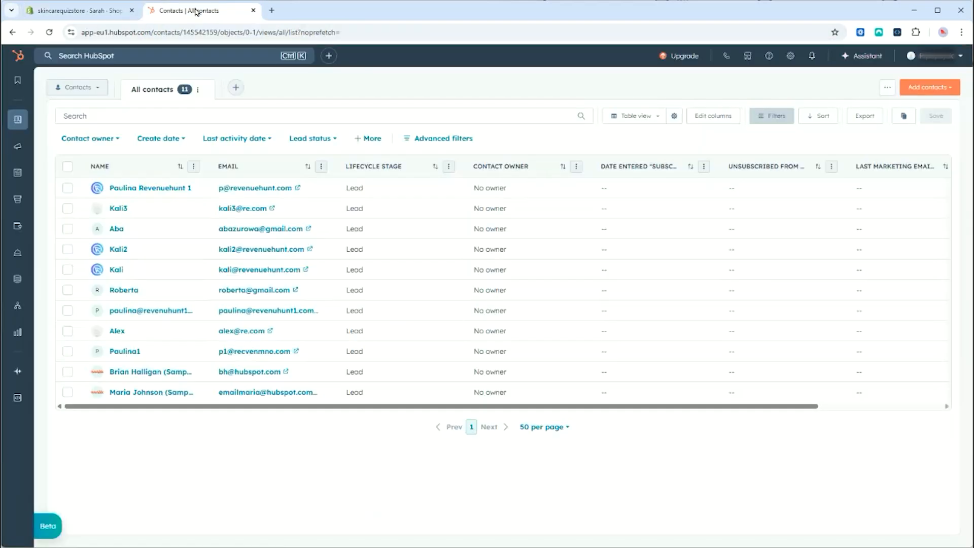
click(17, 119)
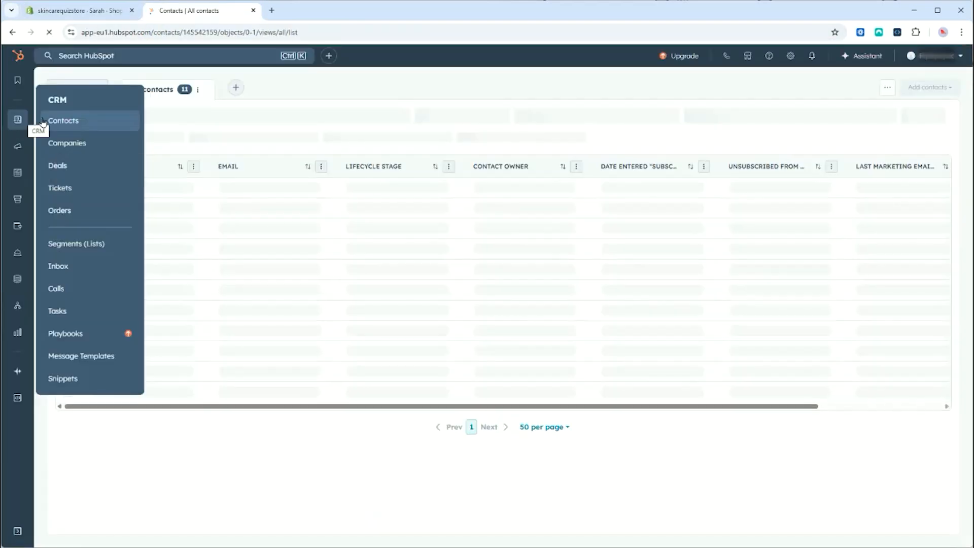
click(73, 121)
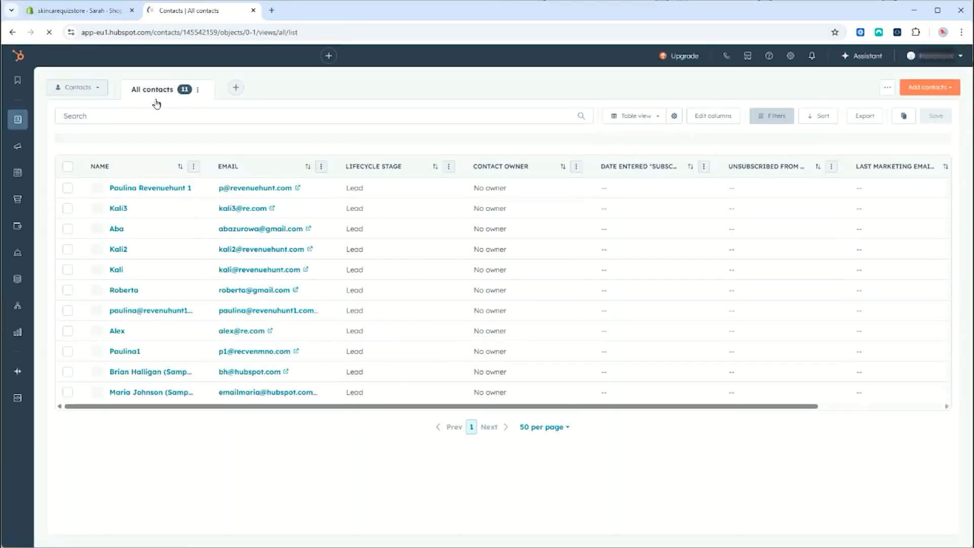
click(183, 115)
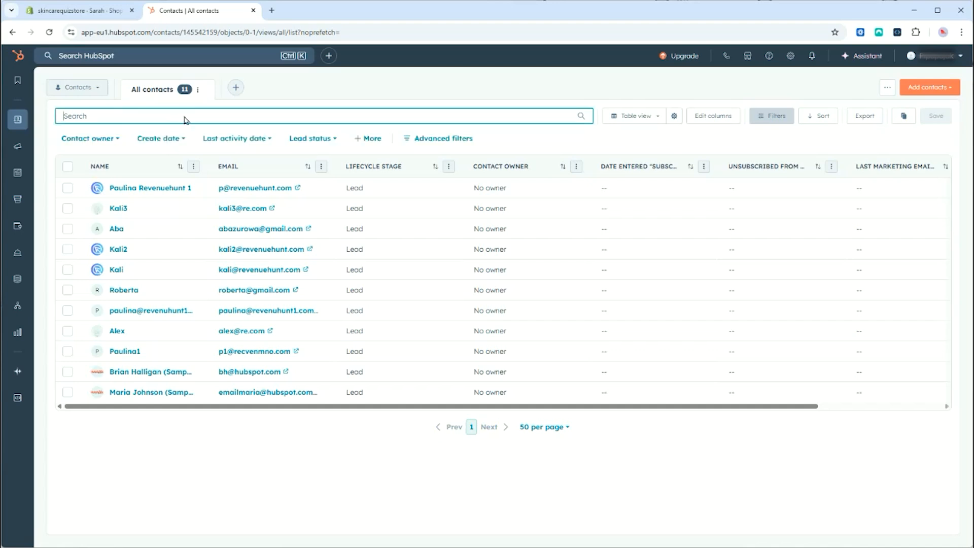
key(ctrl+v)
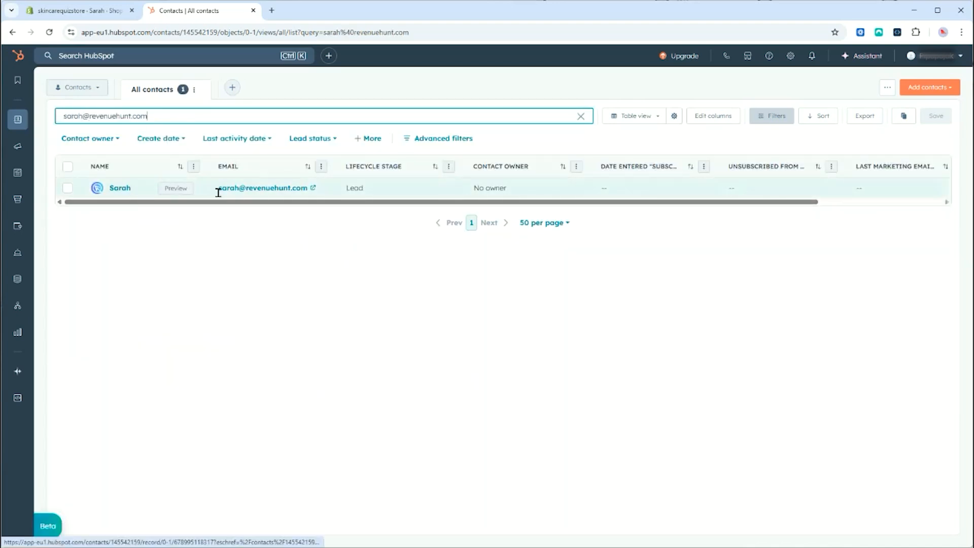
click(119, 189)
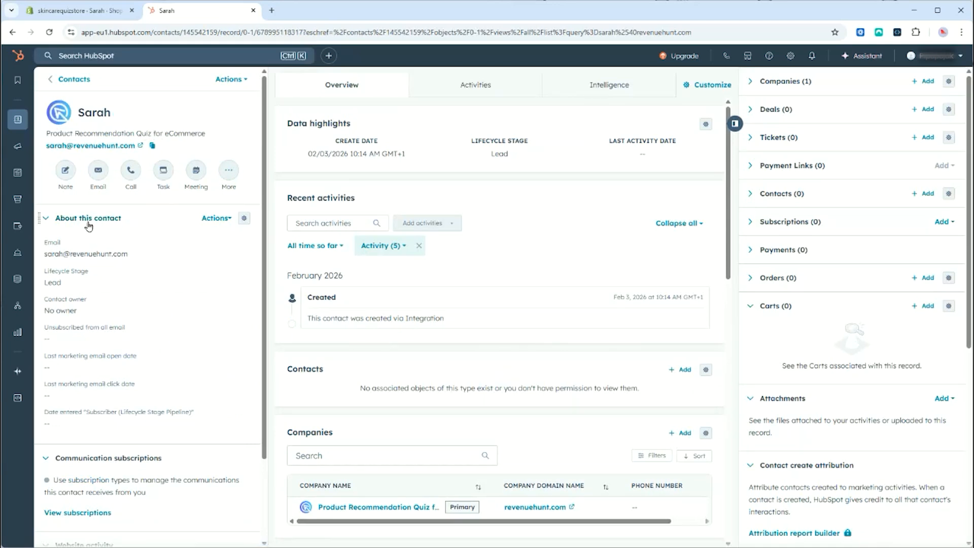
Step: Browse the contact's Product Recommendation Quiz properties under View all properties
click(231, 222)
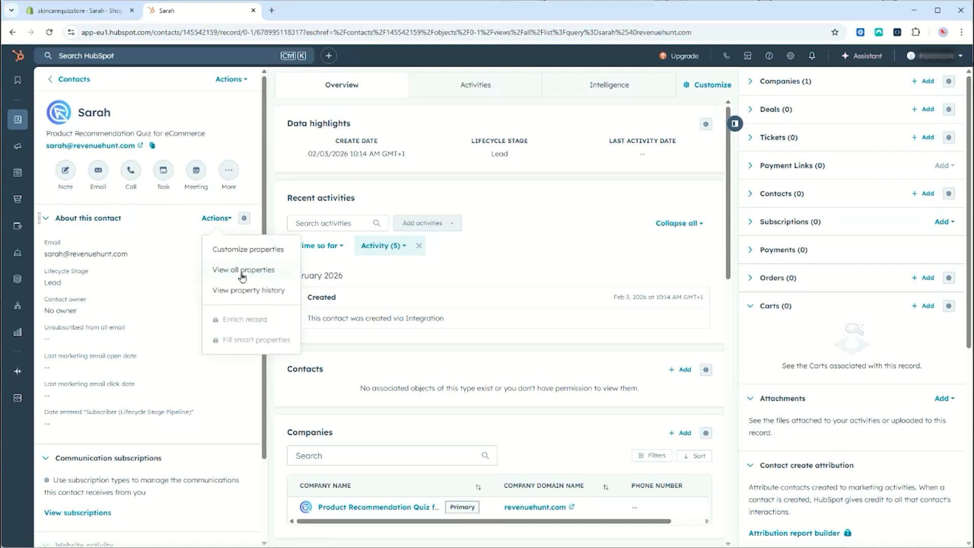
click(272, 271)
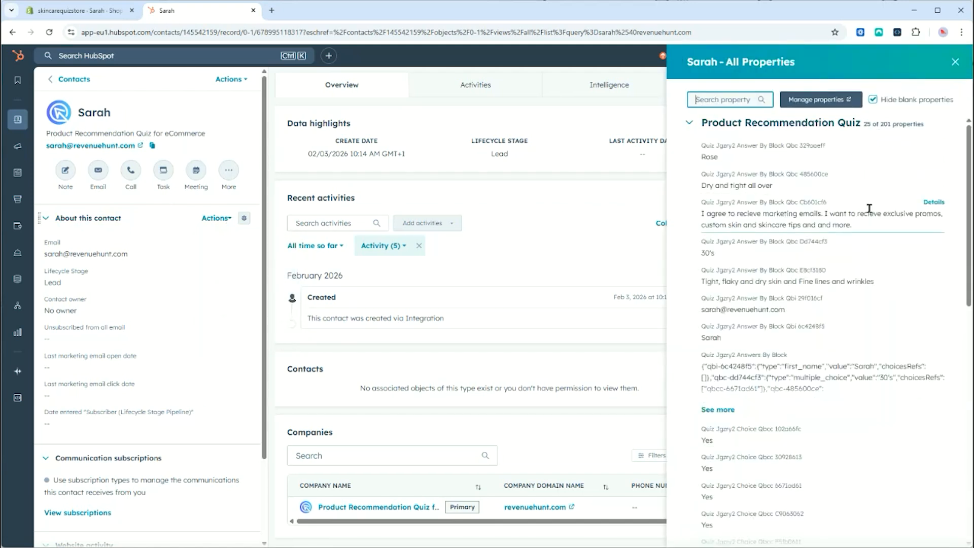
click(688, 127)
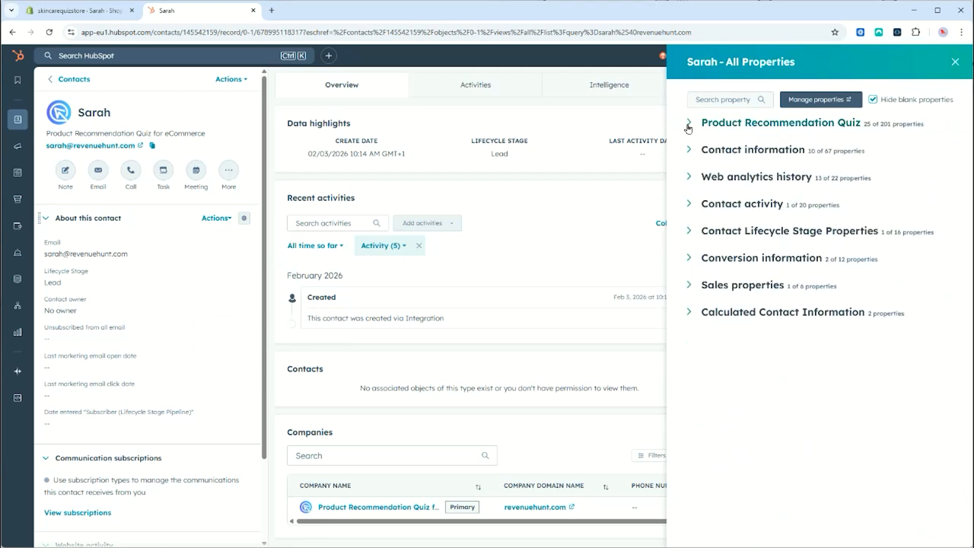
click(688, 127)
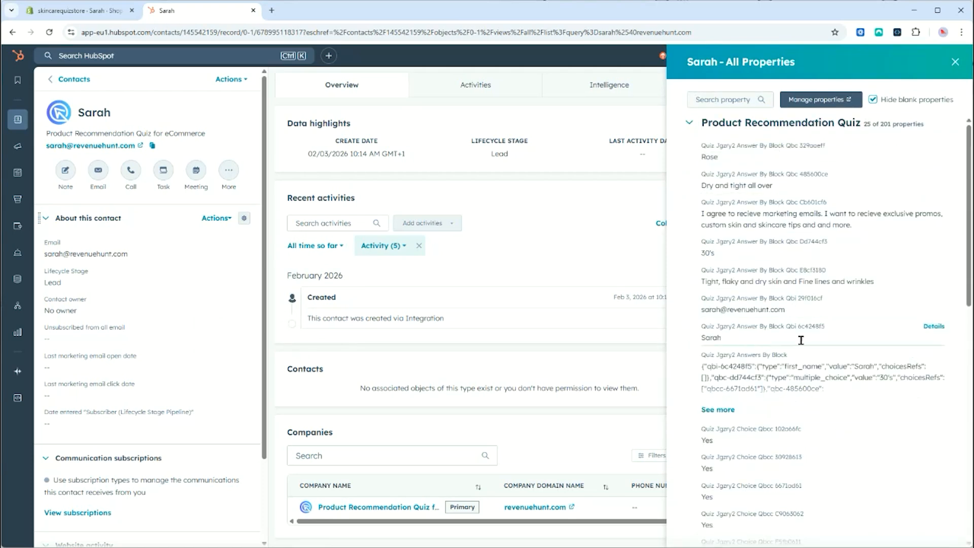
scroll(784, 339, down, 1)
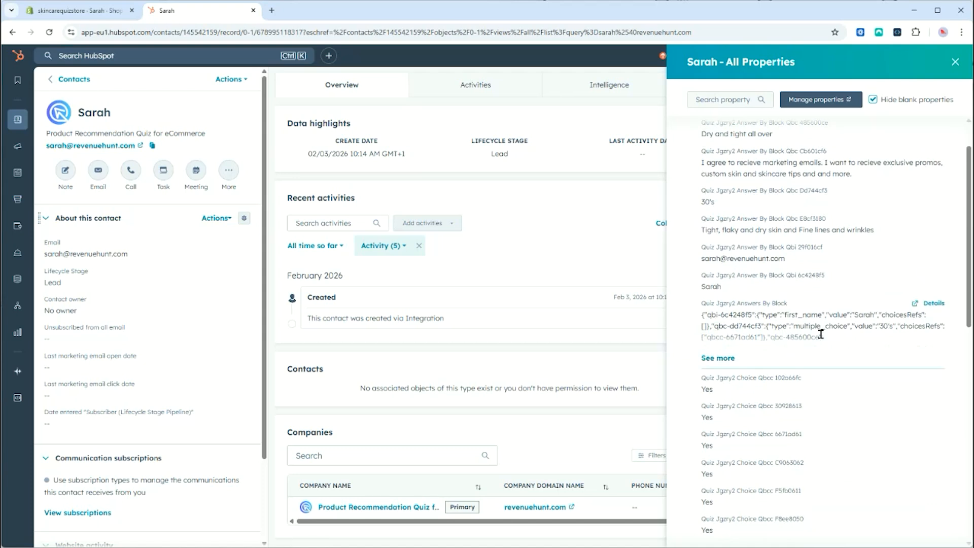
scroll(821, 334, down, 3)
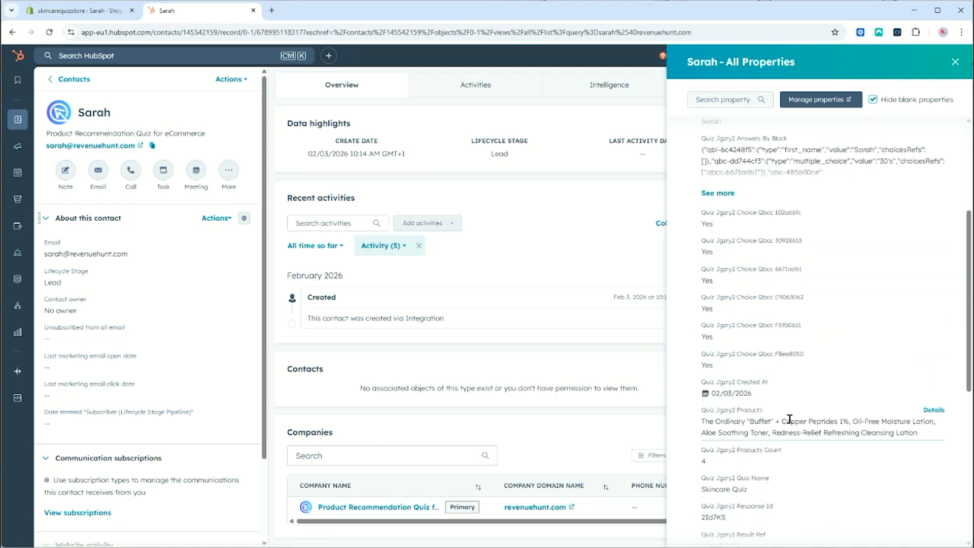
scroll(789, 420, down, 4)
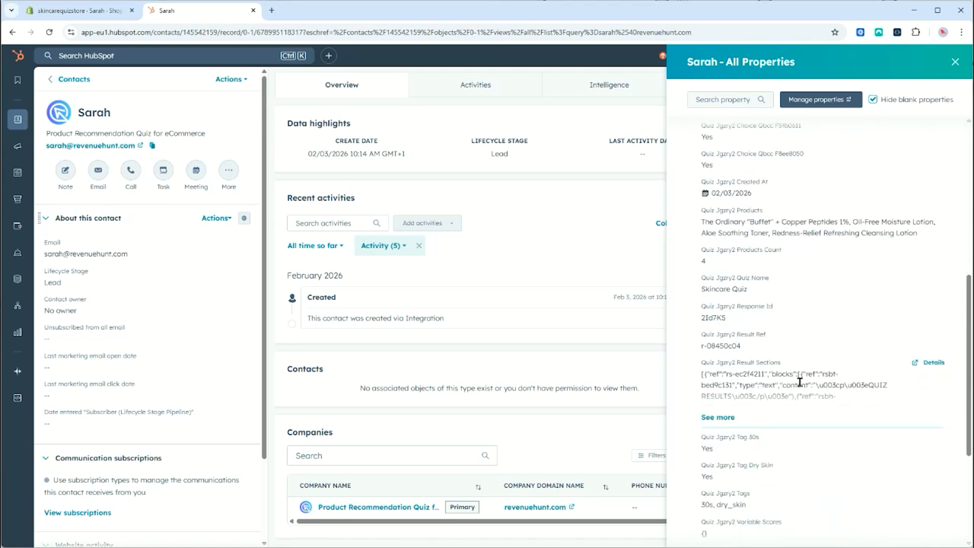
scroll(833, 341, up, 8)
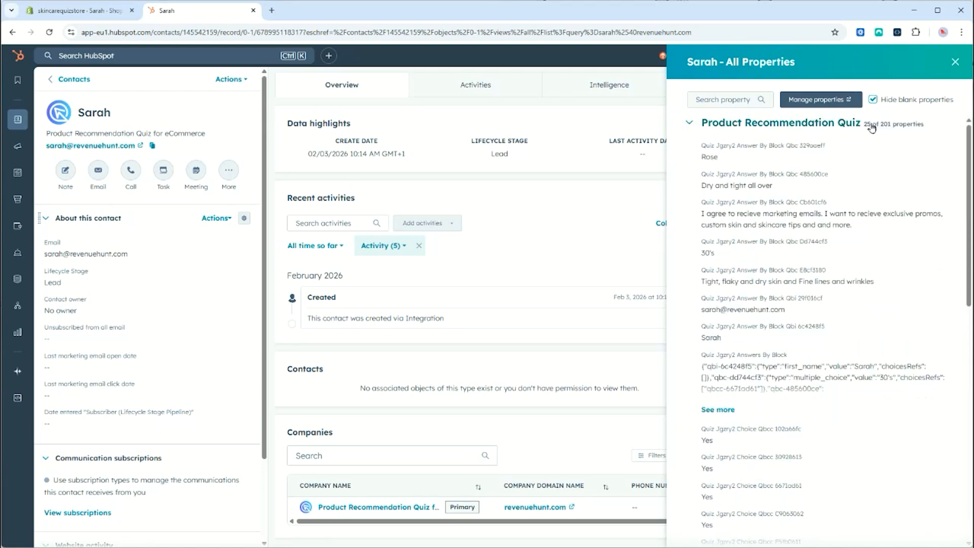
Step: Collapse the quiz properties and start a new segment from the Segments list
click(689, 122)
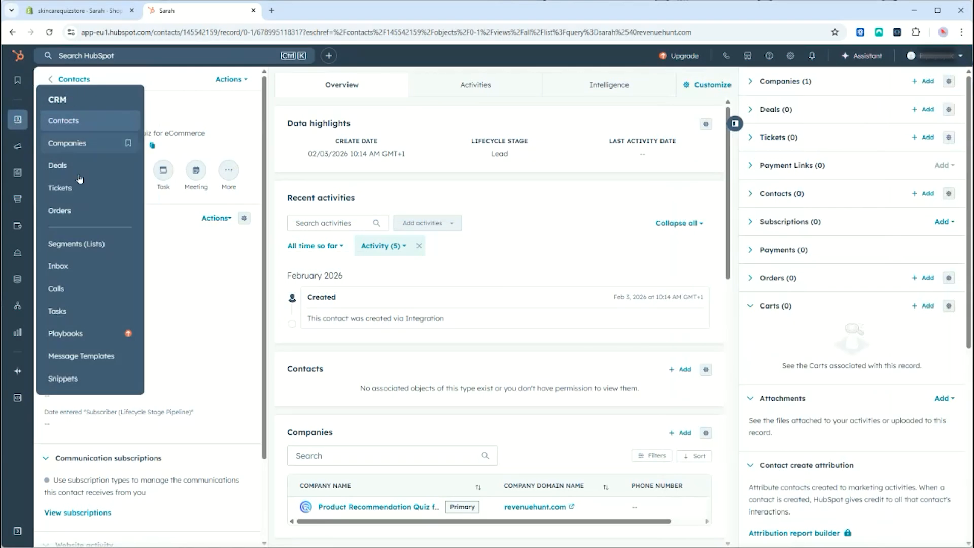
click(92, 247)
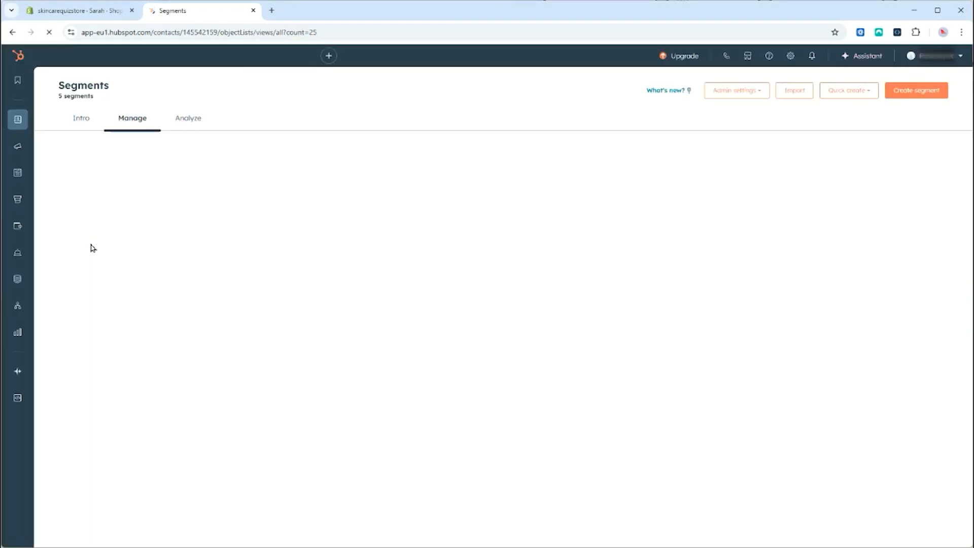
click(937, 91)
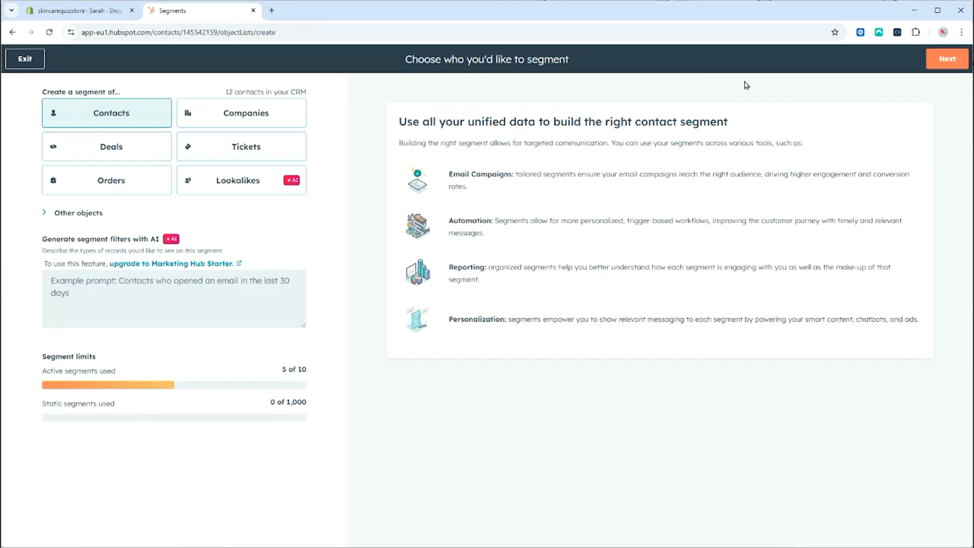
Step: Build a contacts segment filtered on Quiz Jgzry2 Quiz Name is equal to 'Skincare Quiz'
click(947, 59)
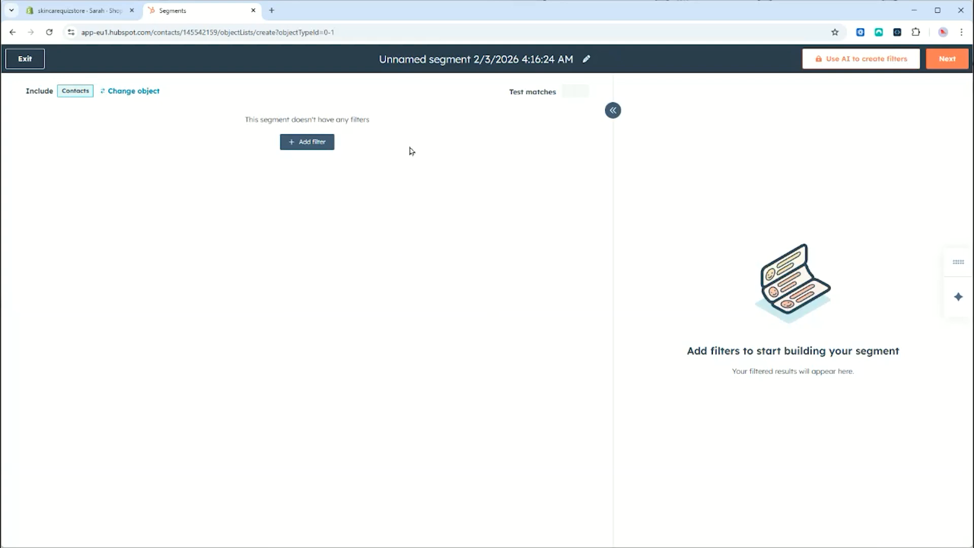
click(316, 147)
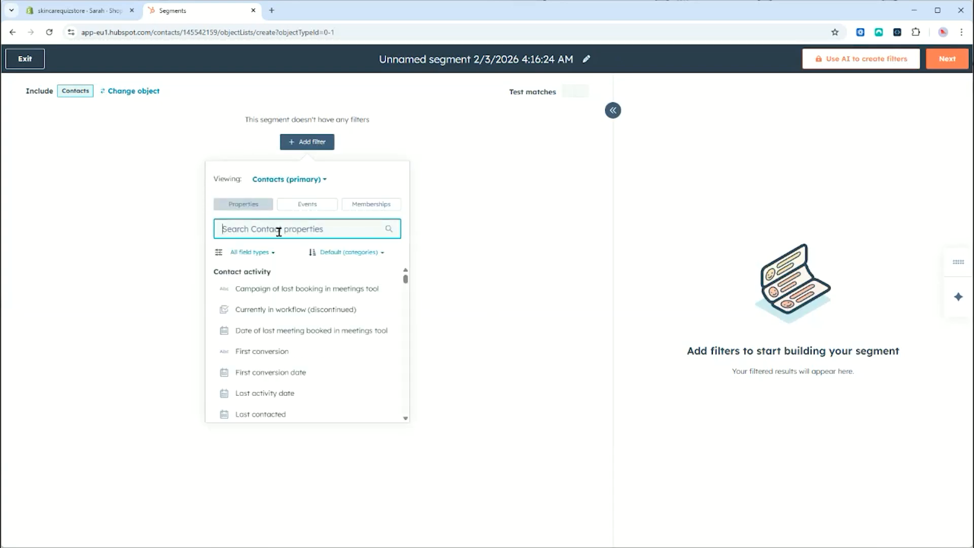
text(Quiz name)
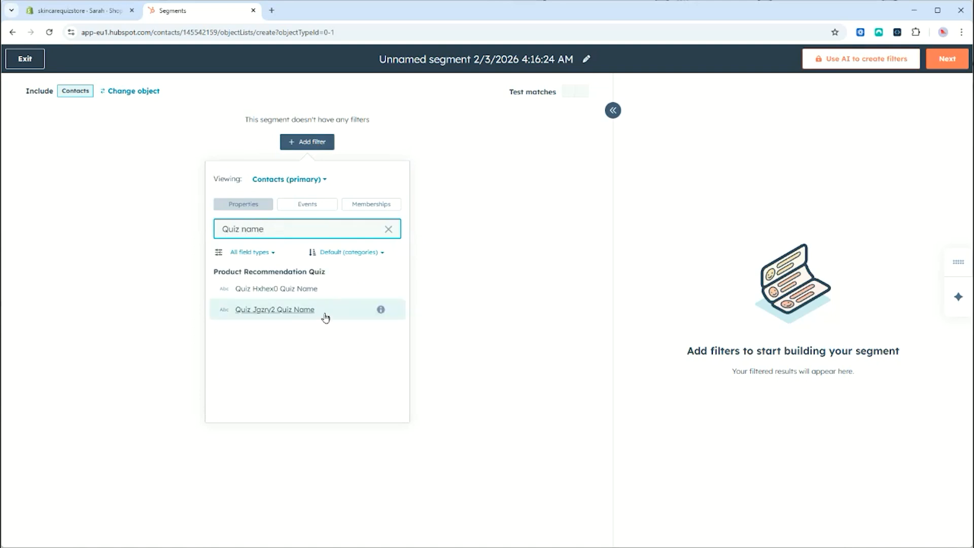
click(282, 314)
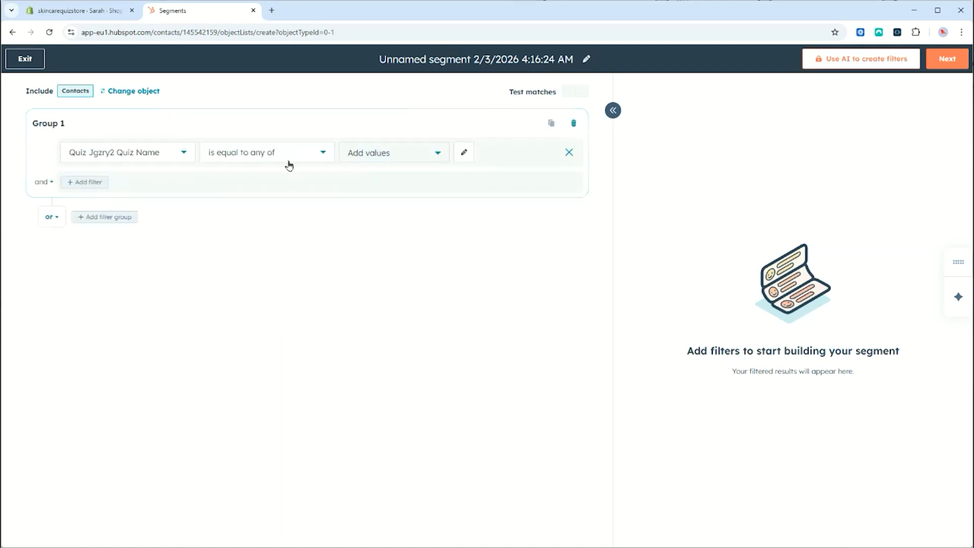
click(388, 152)
click(78, 10)
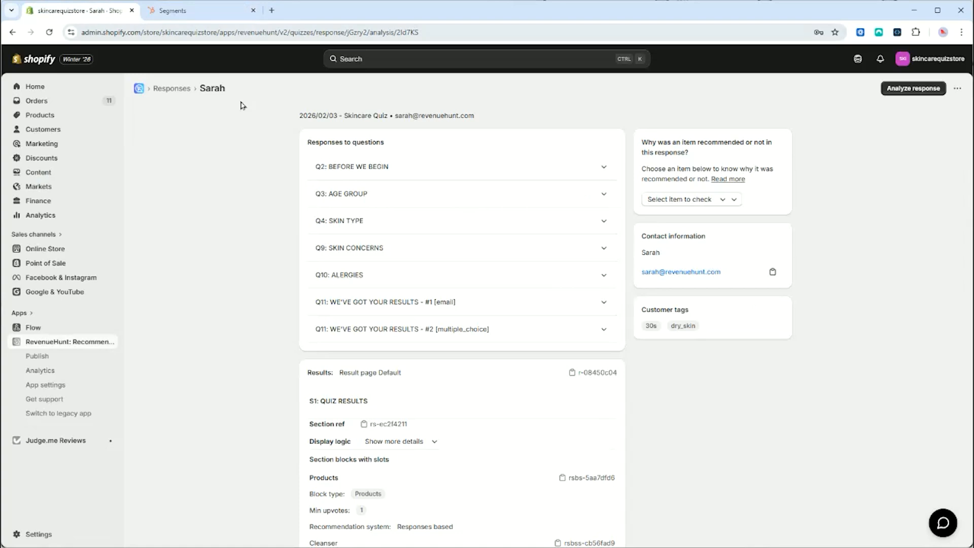
drag(344, 115, 390, 115)
key(ctrl+c)
click(190, 12)
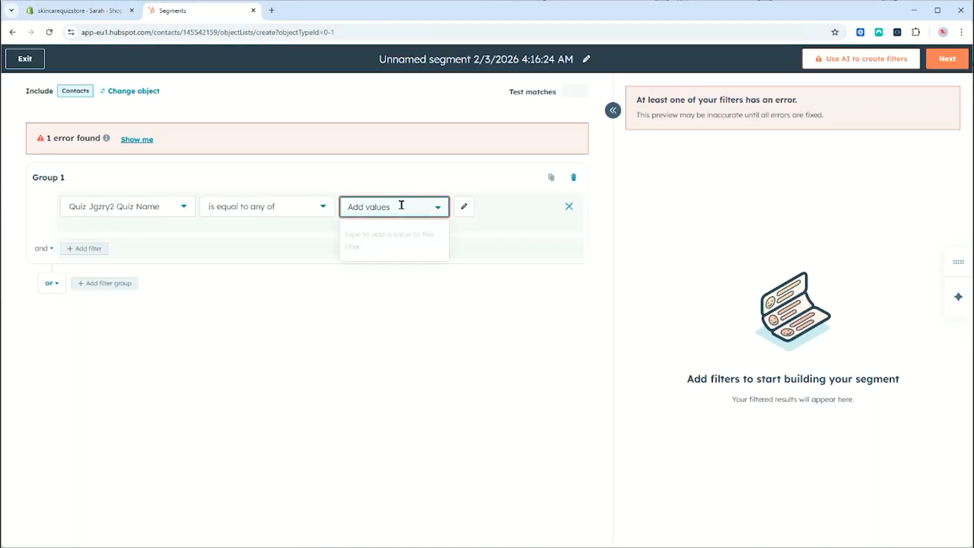
key(ctrl+v)
click(321, 230)
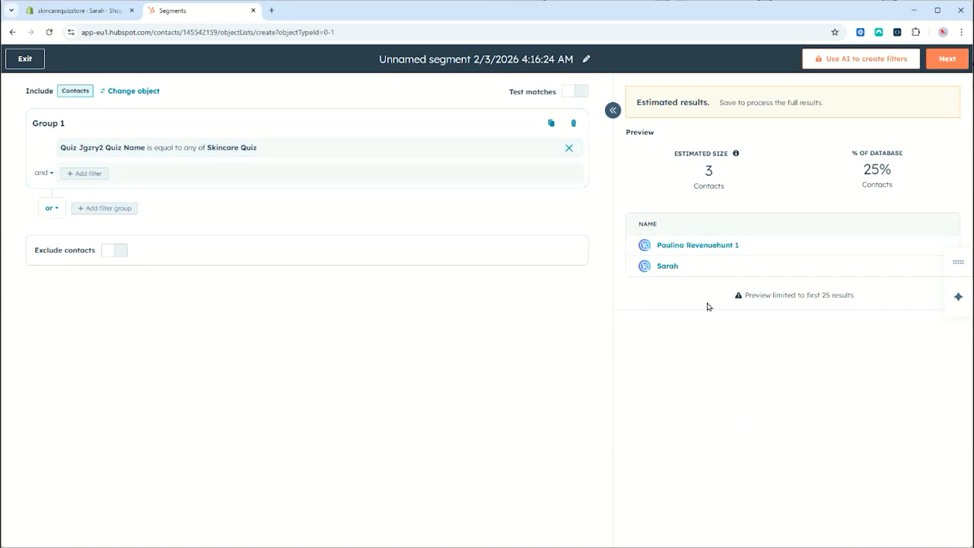
Step: Name the segment 'Skincare Quiz Takers Segment', then save and process it
click(460, 59)
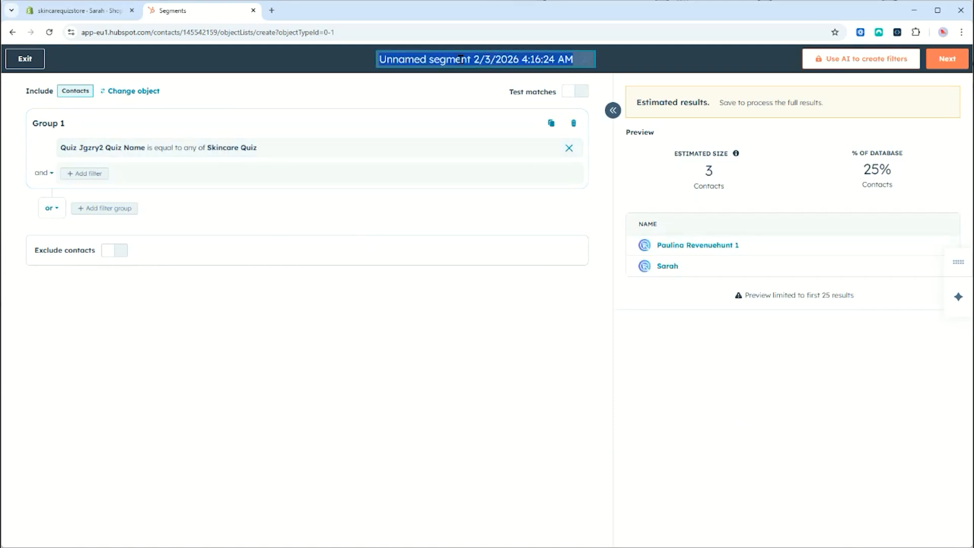
text(Skincare Quiz Takers SA)
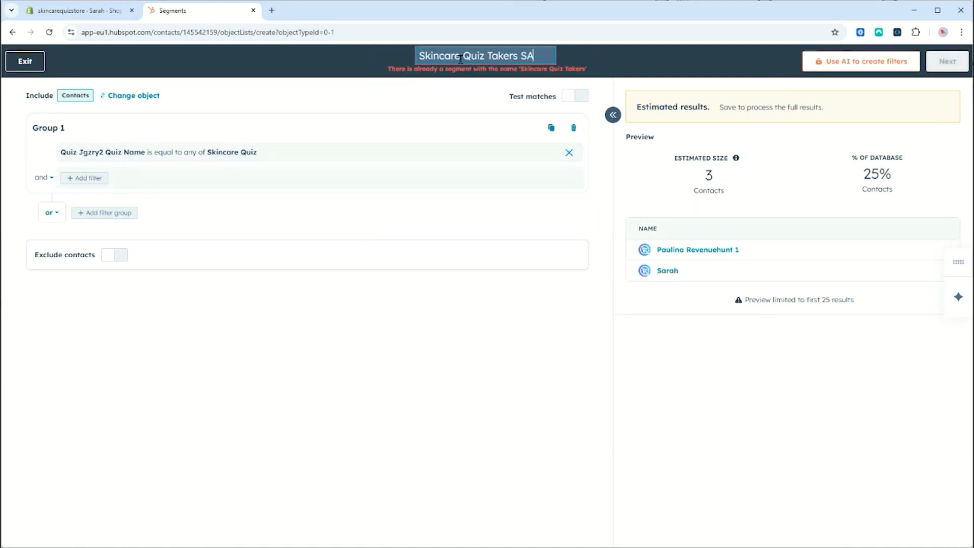
key(BackSpace)
text(egment)
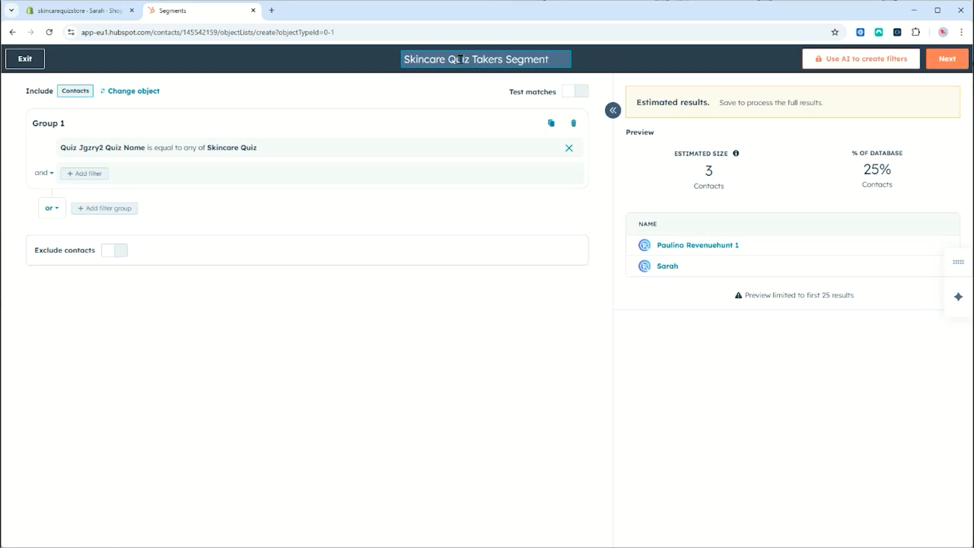
click(947, 60)
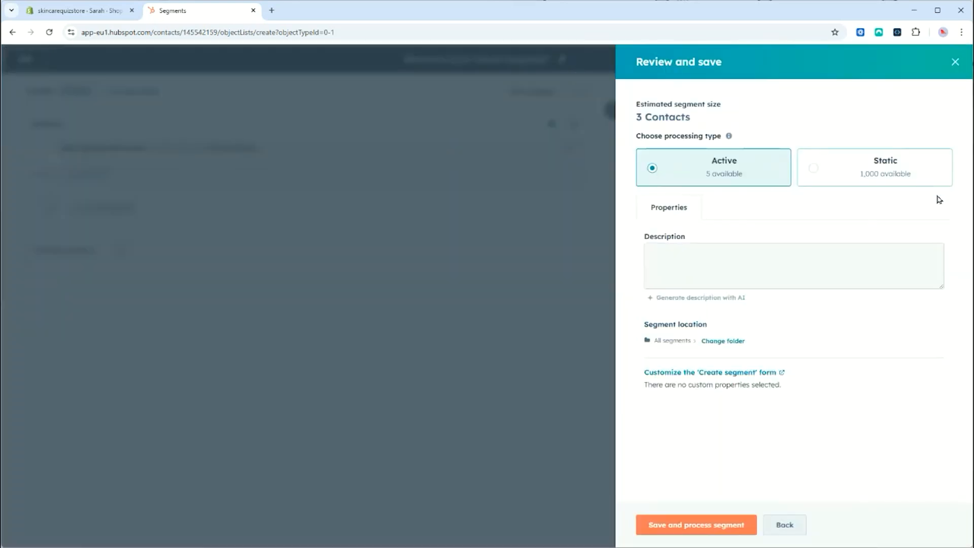
click(731, 525)
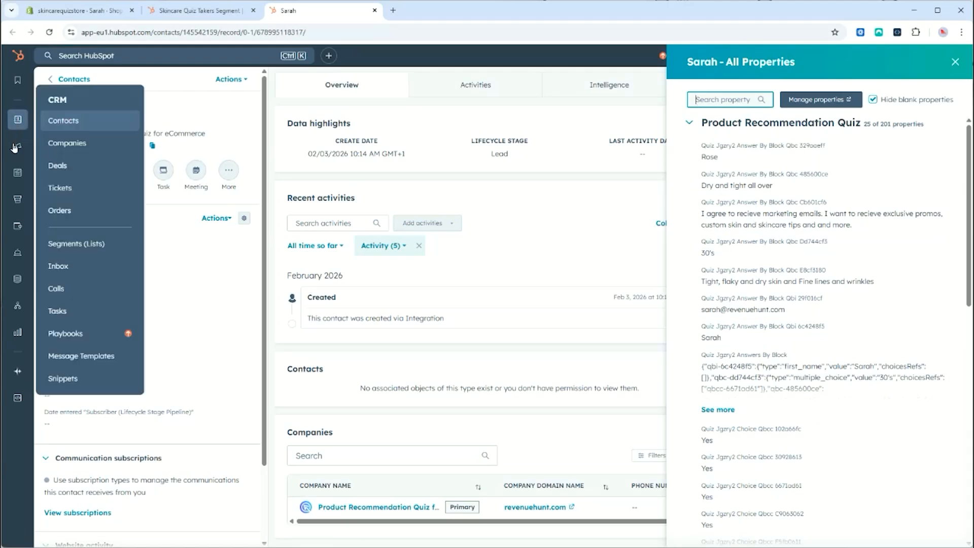
Step: Create a regular marketing email starting from a blank template
mouse_move(15, 148)
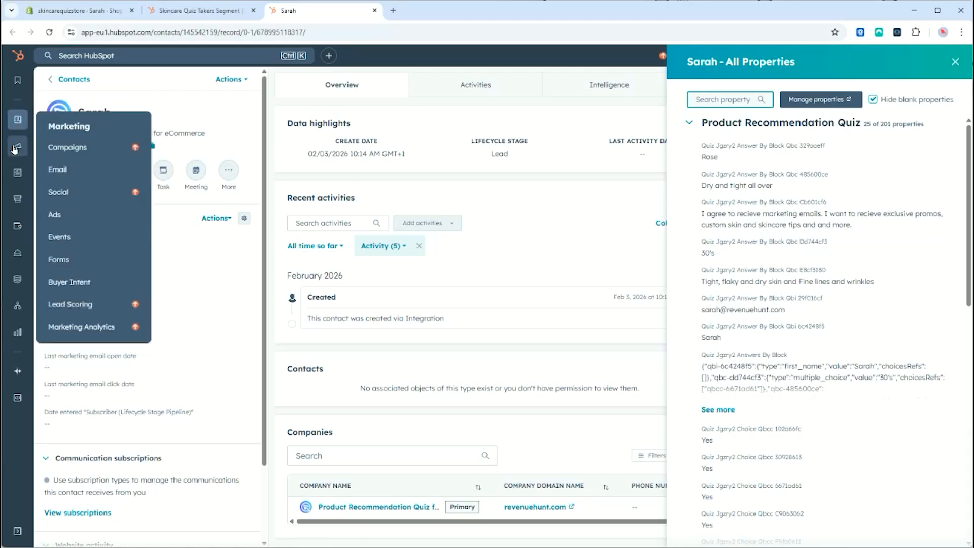
click(78, 172)
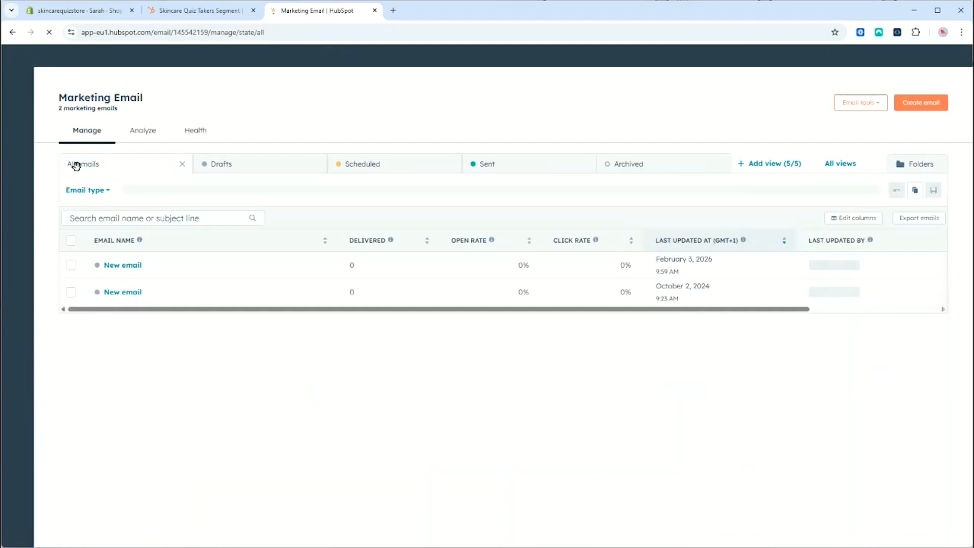
click(924, 102)
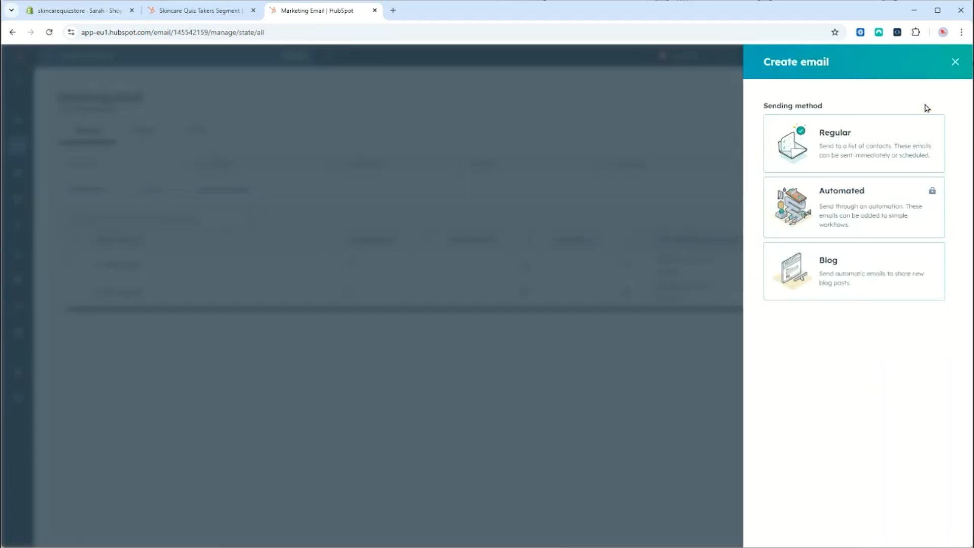
click(873, 151)
click(386, 284)
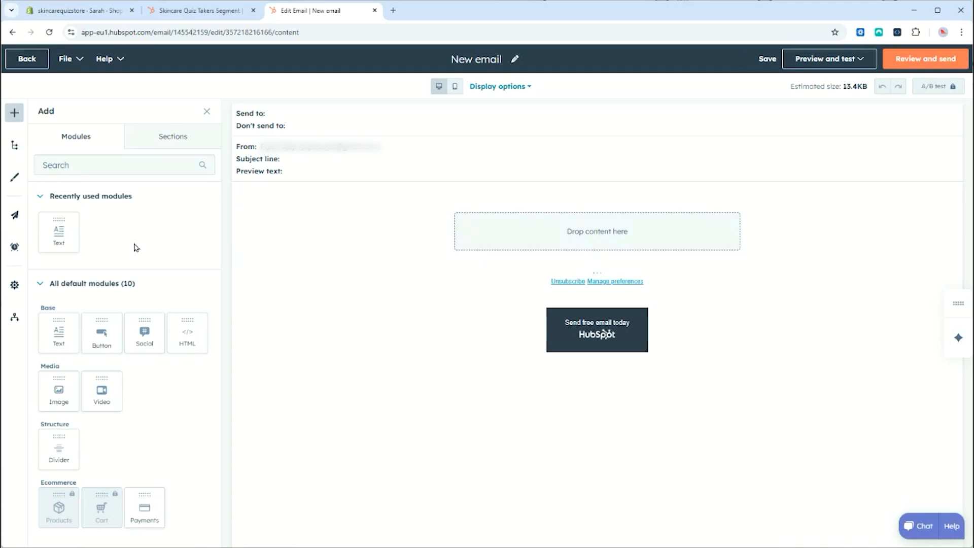
Step: Add a Text module reading 'You've taken' plus the Quiz Jgzry2 Quiz Name token, fallback 'Quiz'
drag(68, 239, 594, 222)
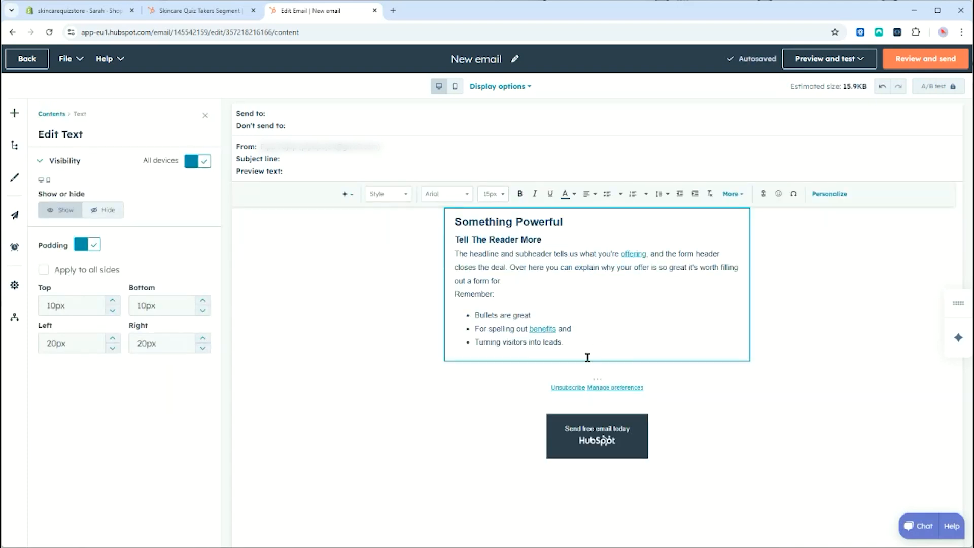
drag(588, 358, 446, 220)
key(BackSpace)
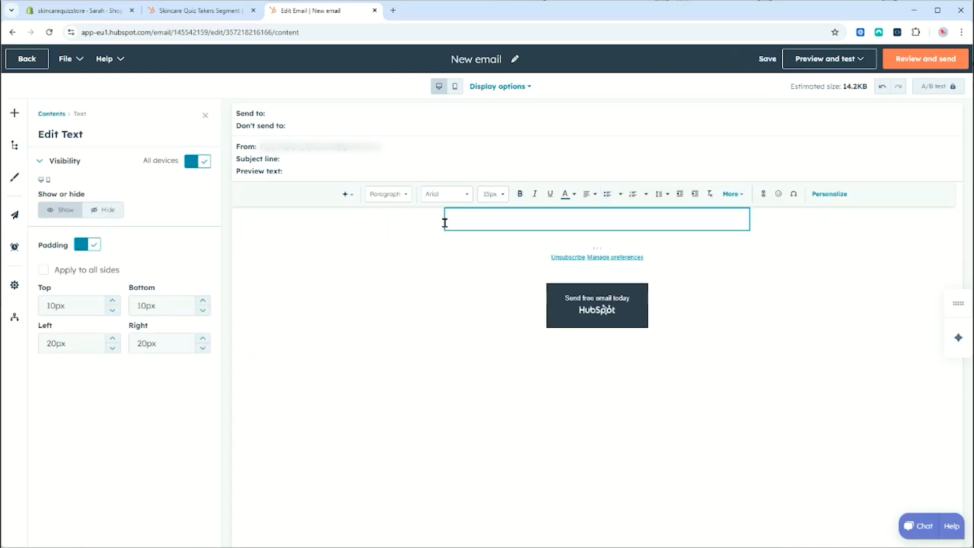
text(ou've taken)
click(843, 195)
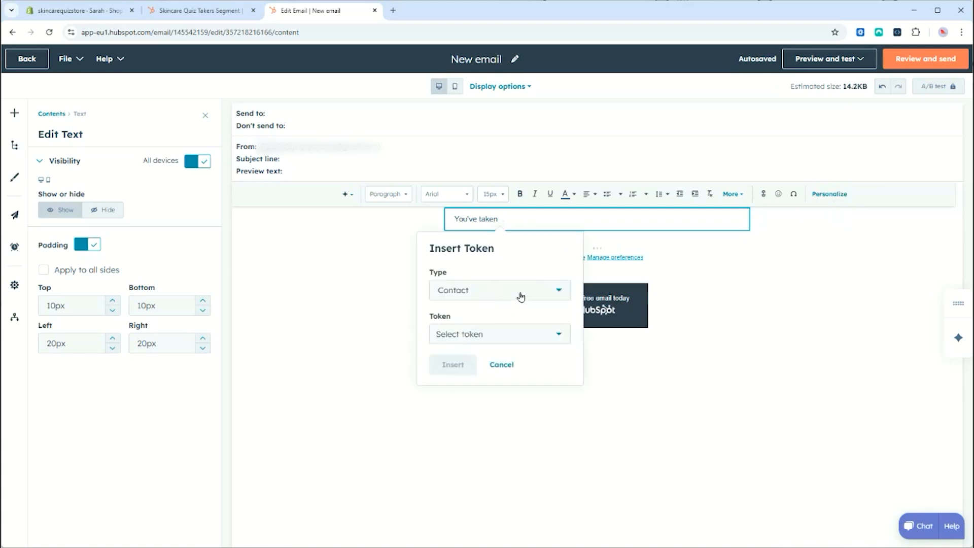
click(520, 336)
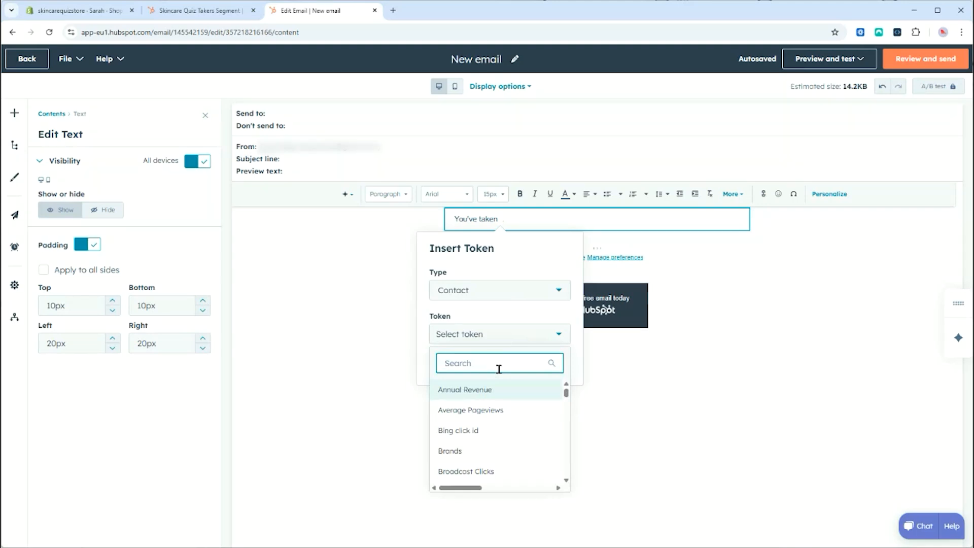
text(quiz nam)
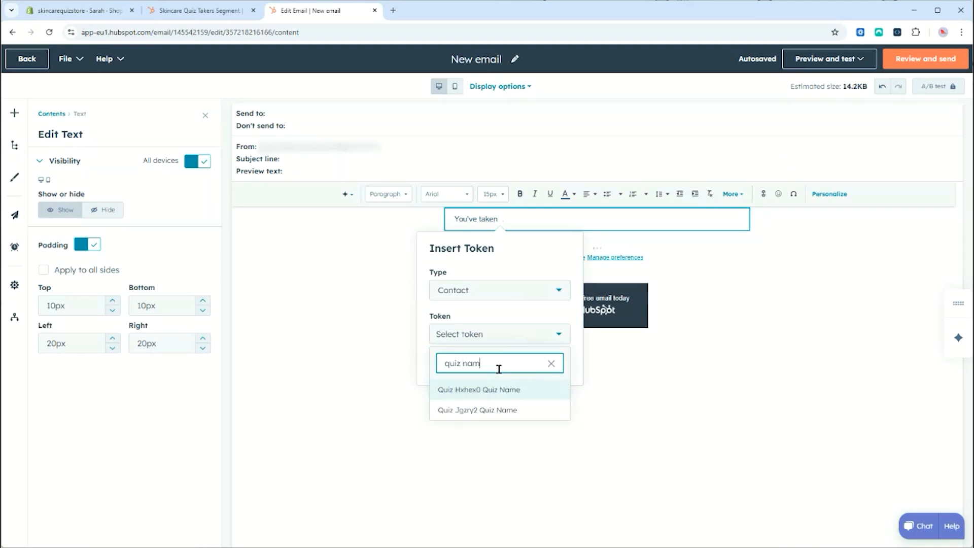
click(525, 419)
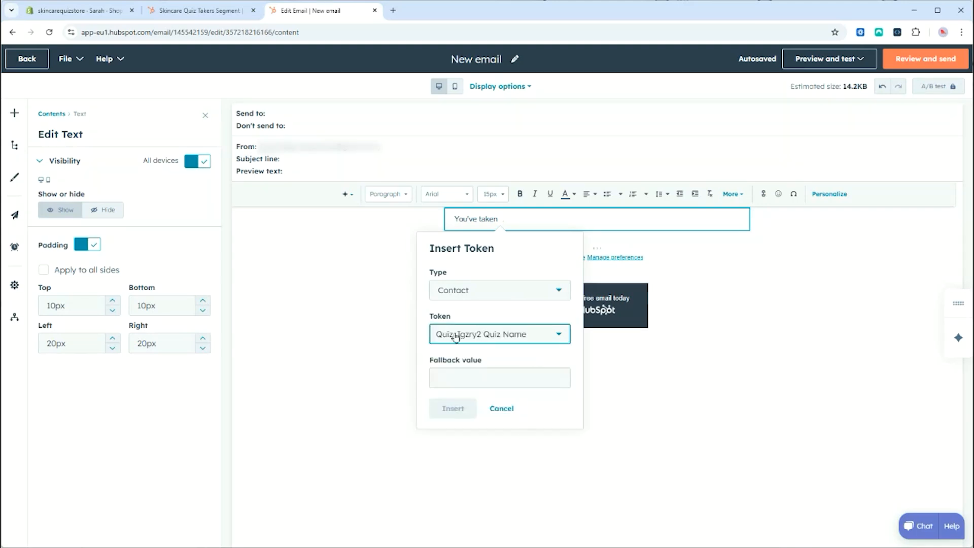
click(462, 378)
text(Quiz)
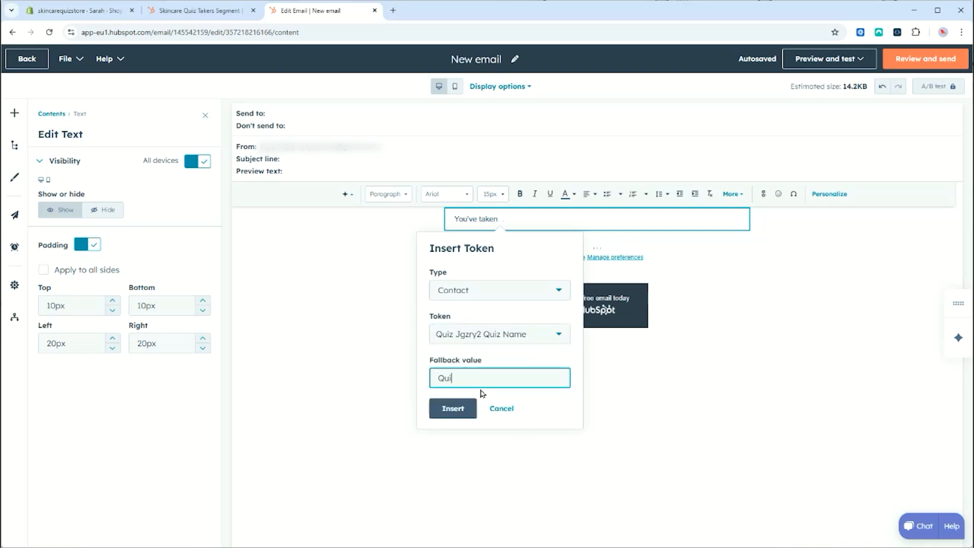
click(462, 410)
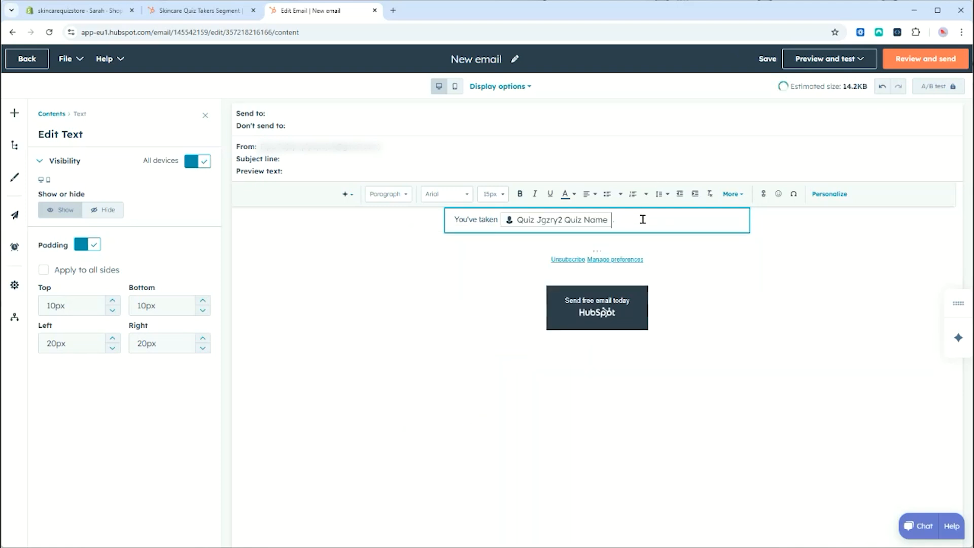
key(Return)
key(Return)
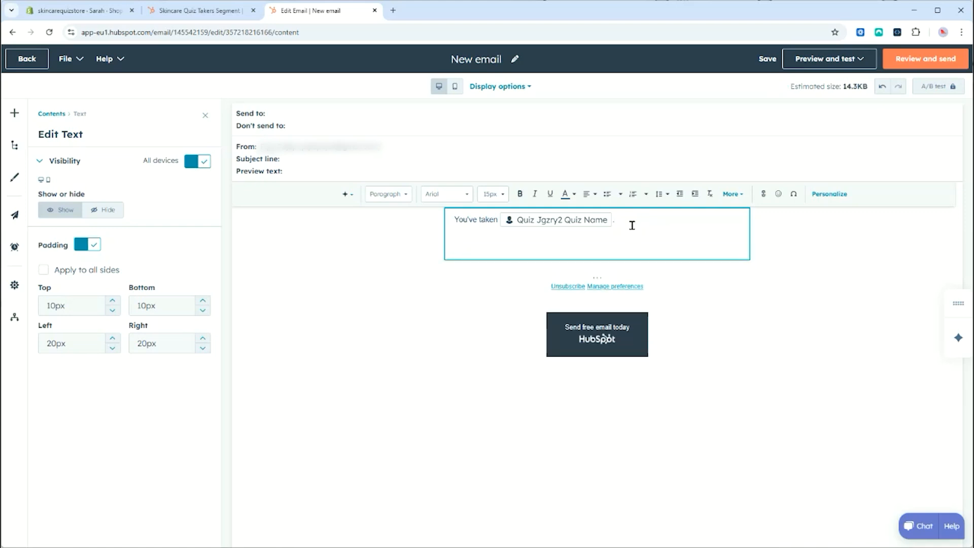
Step: Insert the First Name token at the sentence start, followed by a comma and lowercase 'you've'
click(454, 219)
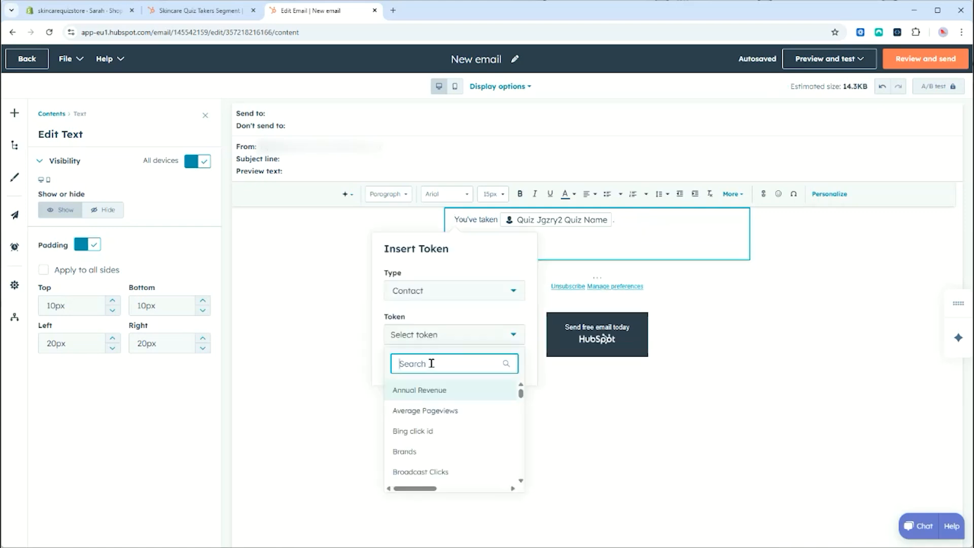
text(name)
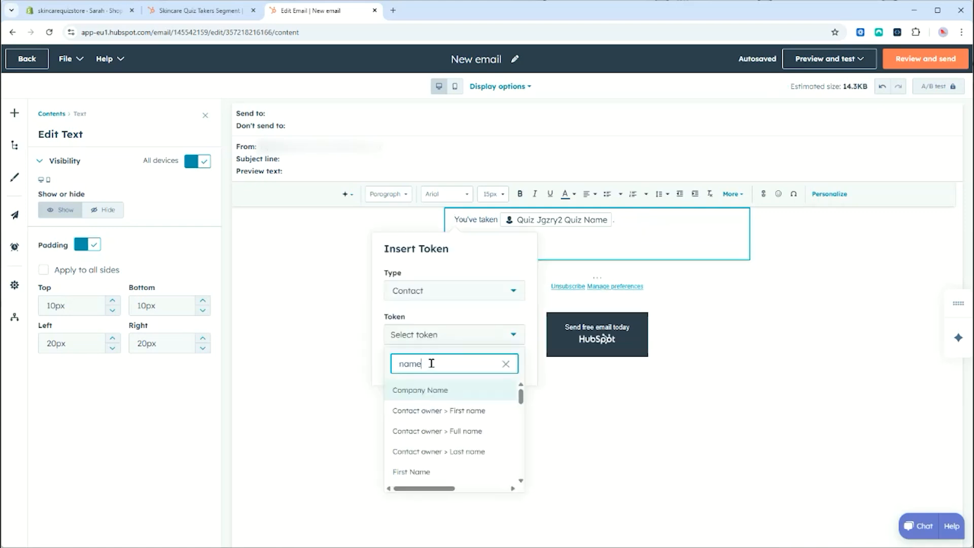
click(426, 473)
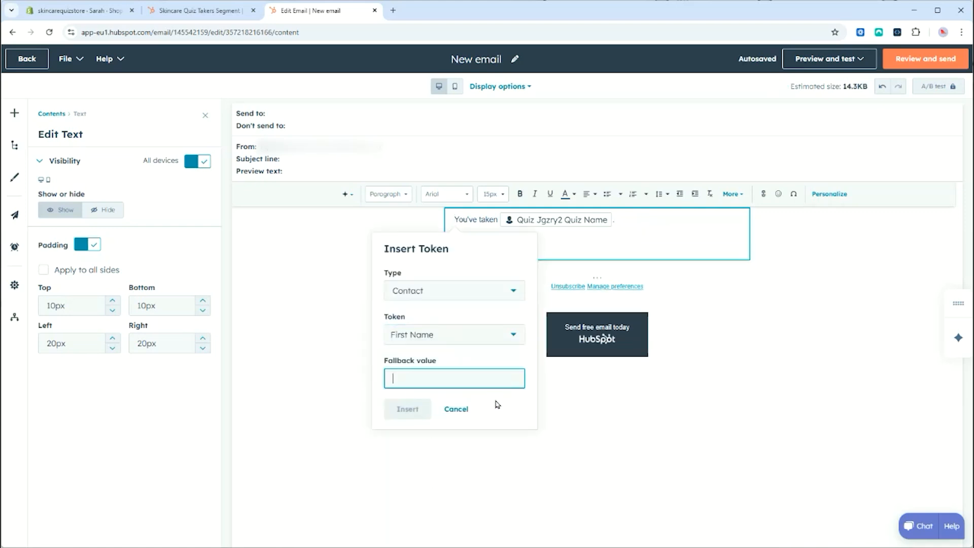
text(there)
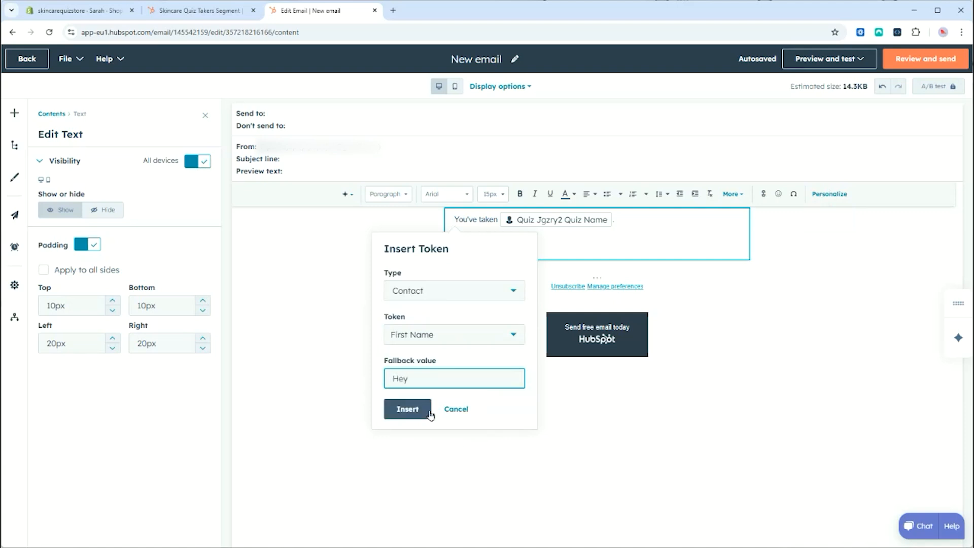
click(428, 409)
text(,)
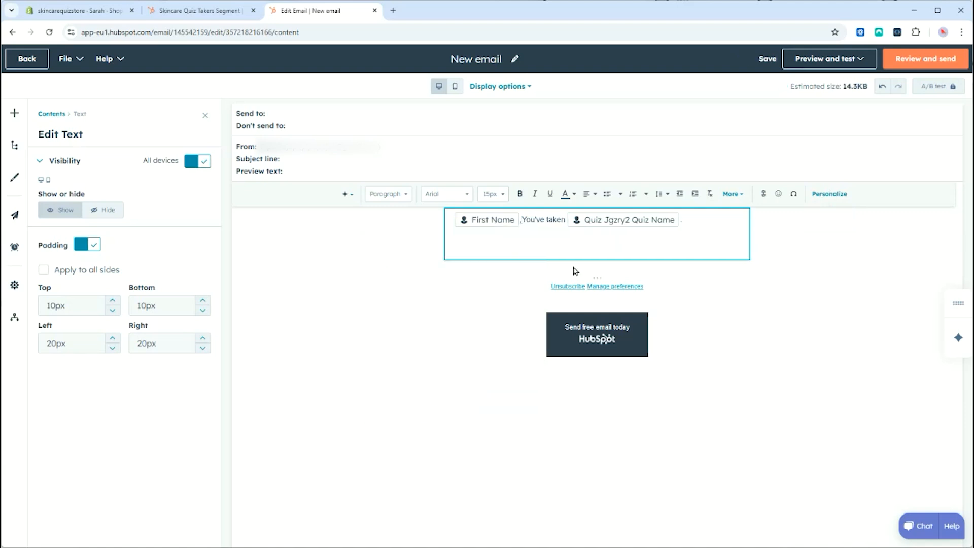
key(Delete)
text(y)
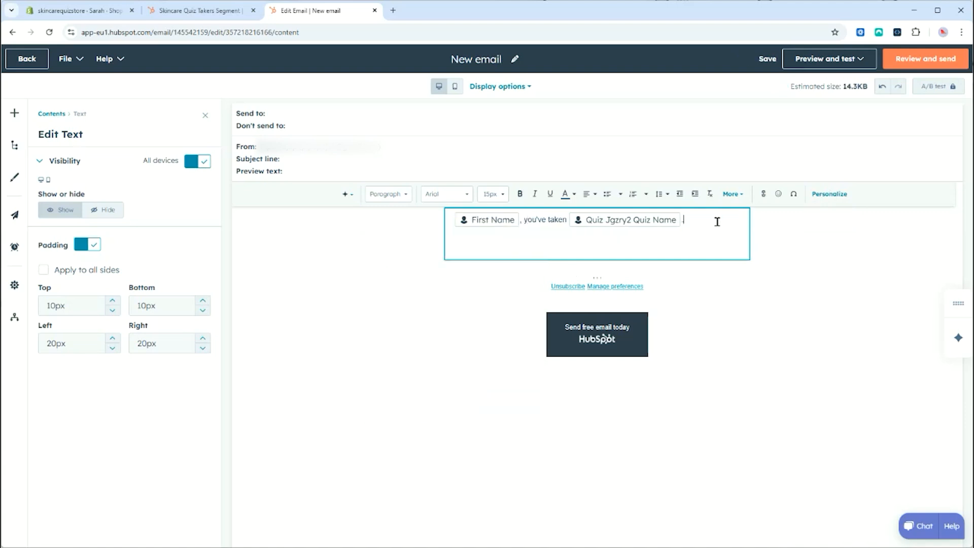
text(.)
key(Return)
click(827, 58)
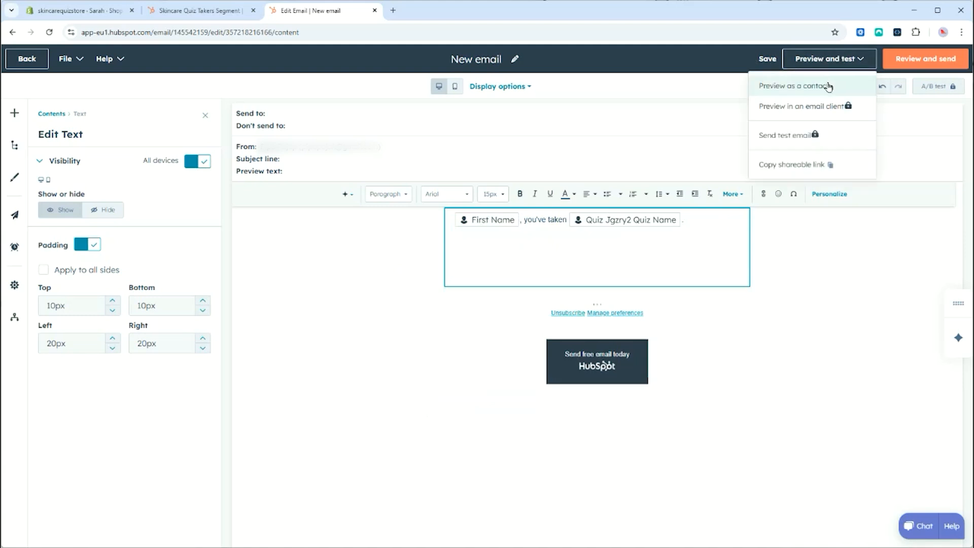
click(829, 86)
click(100, 93)
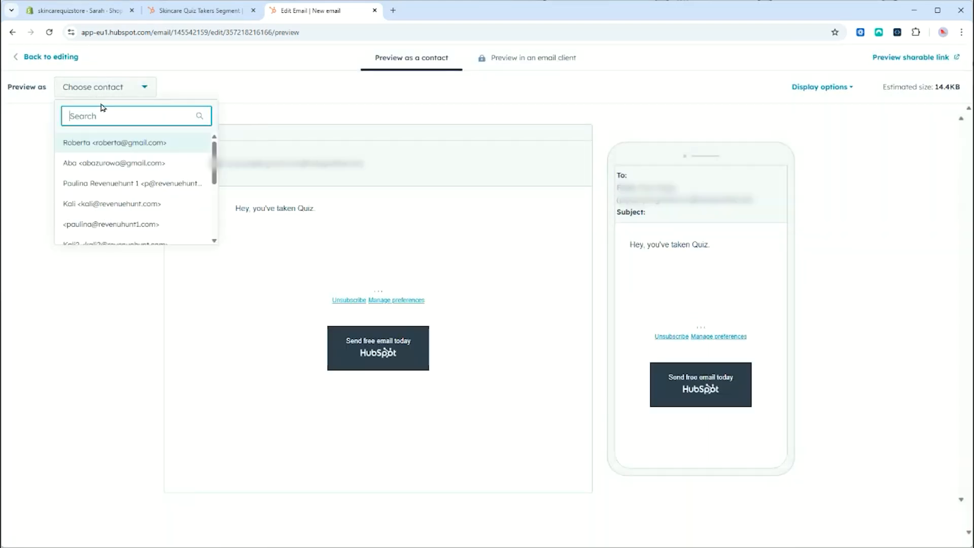
text(sarah)
click(101, 141)
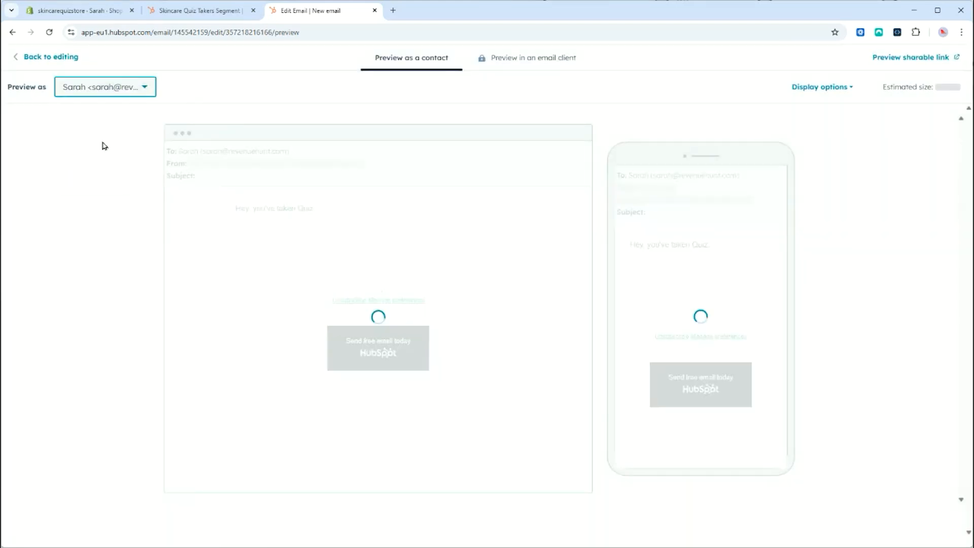
double_click(238, 209)
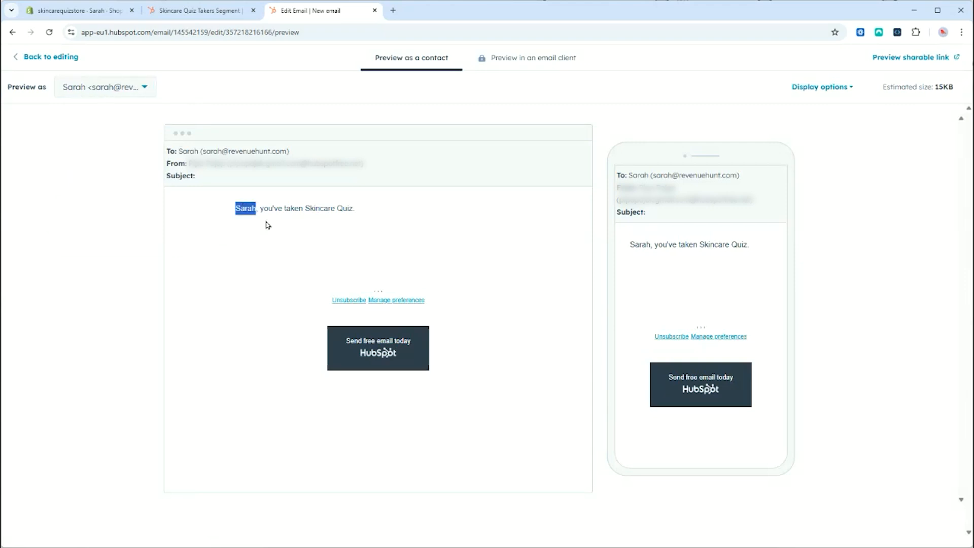
drag(304, 209, 358, 211)
click(385, 240)
click(17, 59)
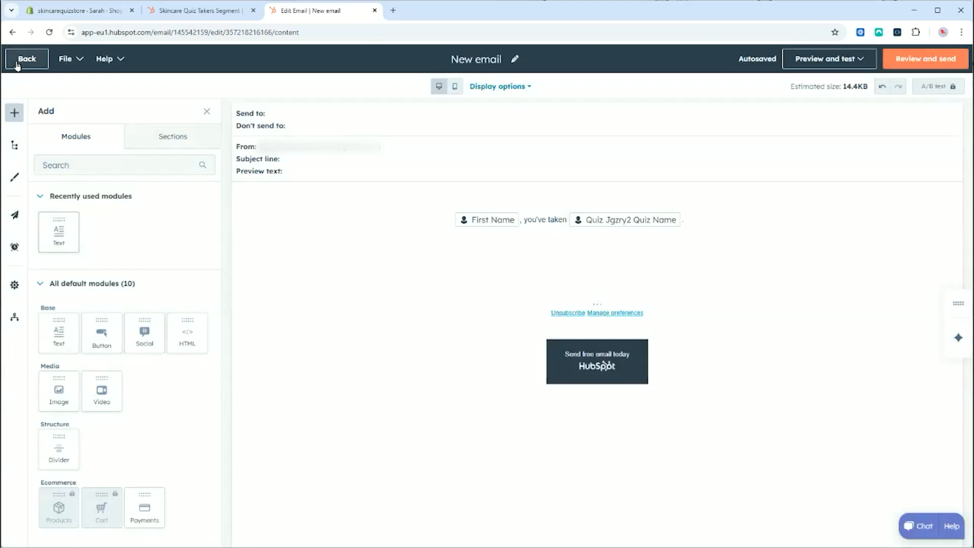
click(744, 242)
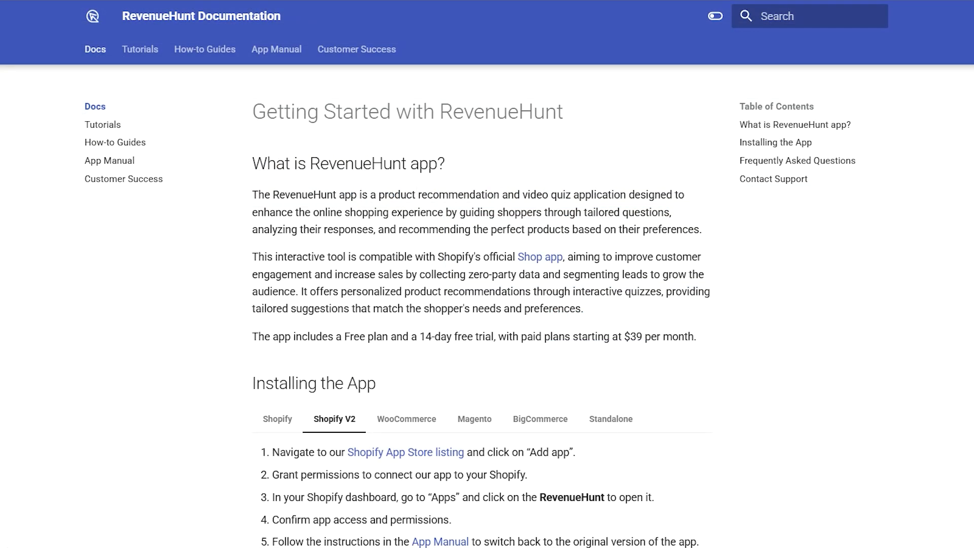
scroll(482, 305, down, 10)
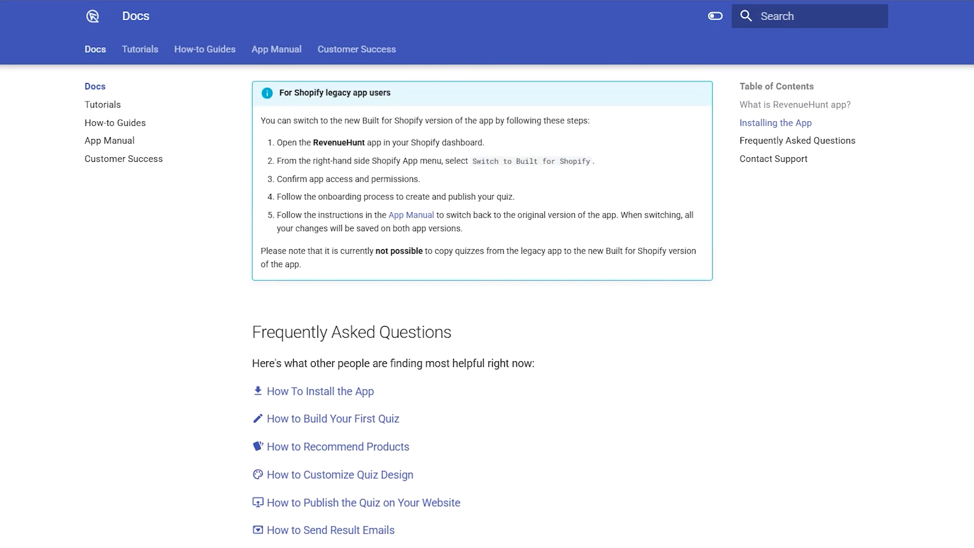
scroll(482, 305, down, 2)
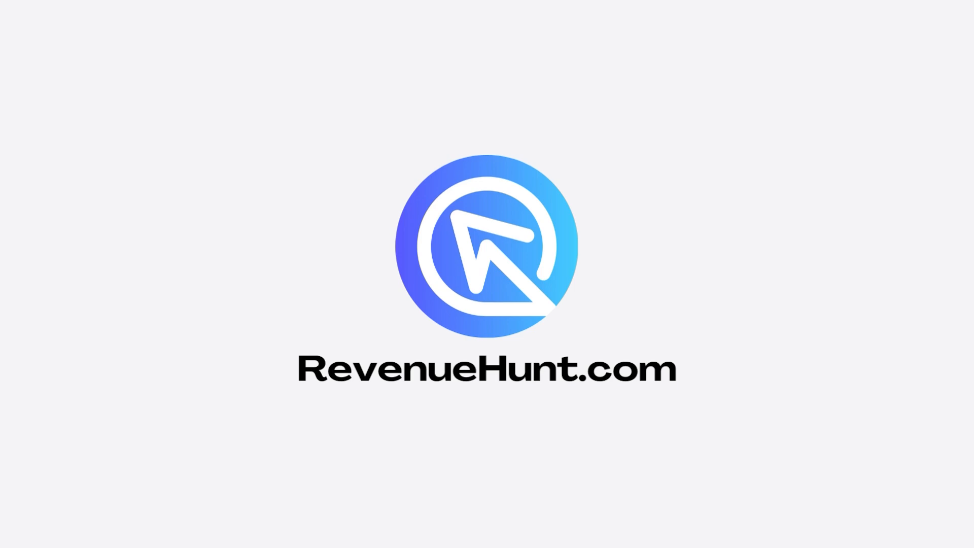